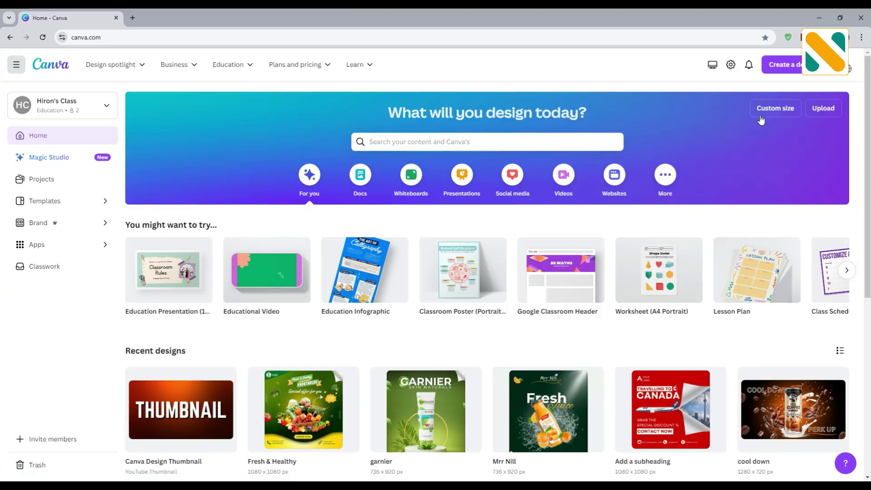
# Step: Create a new blank design with a custom size of 1080 × 1080 px
pyautogui.write('1080')
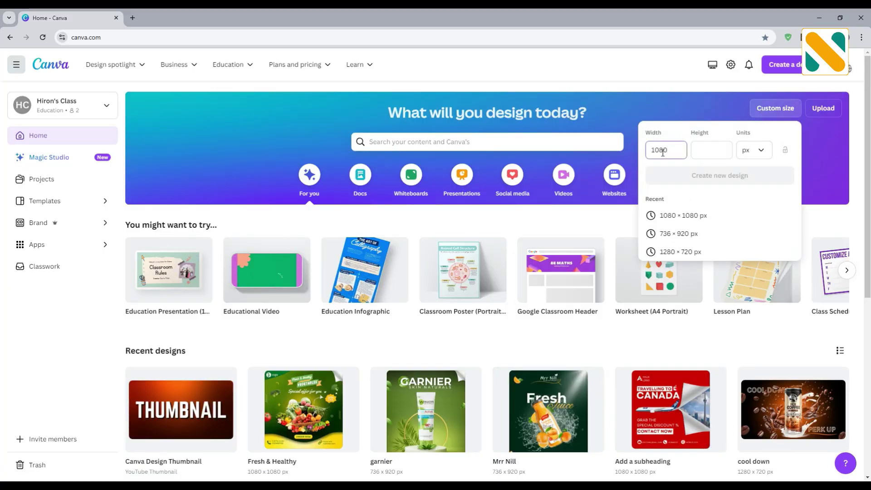
pyautogui.click(701, 154)
pyautogui.write('1080')
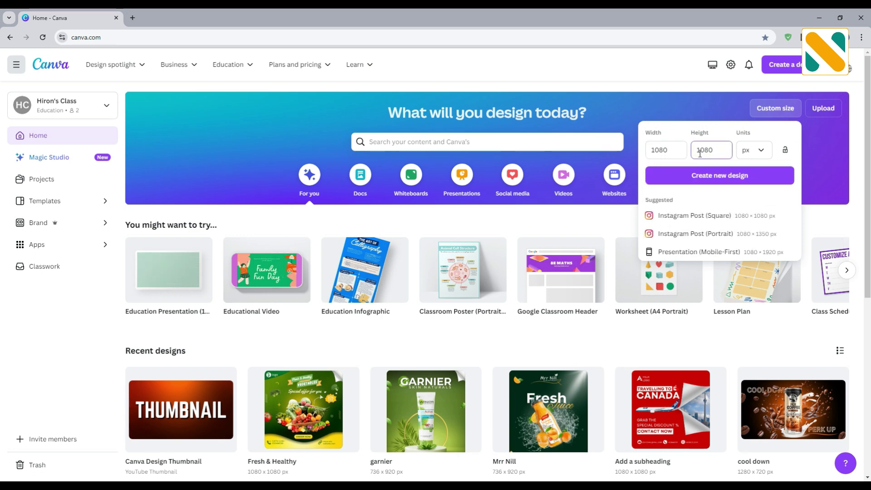
pyautogui.click(725, 175)
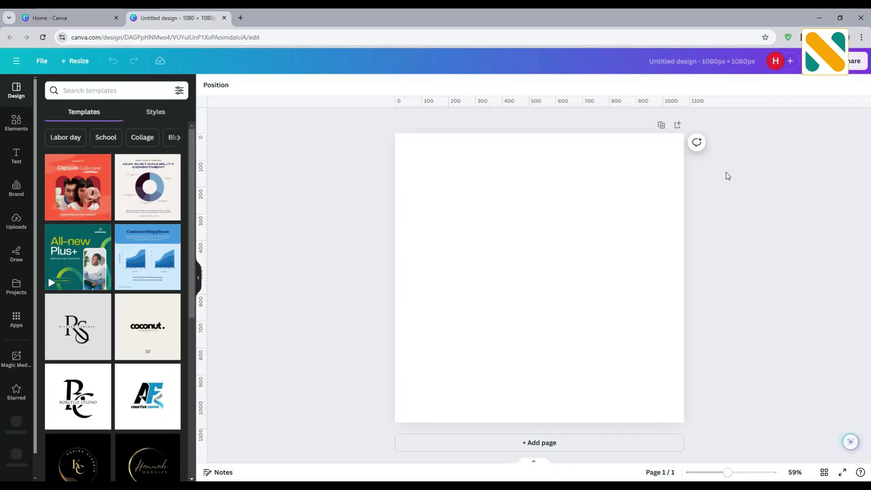
# Step: Upload the bay photo with the limestone rocks and boats from the Pictures folder
pyautogui.click(16, 222)
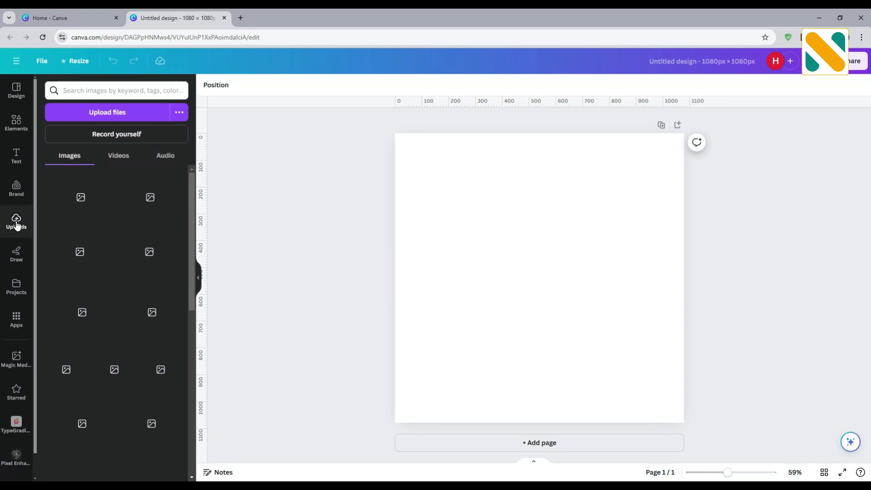
pyautogui.click(92, 119)
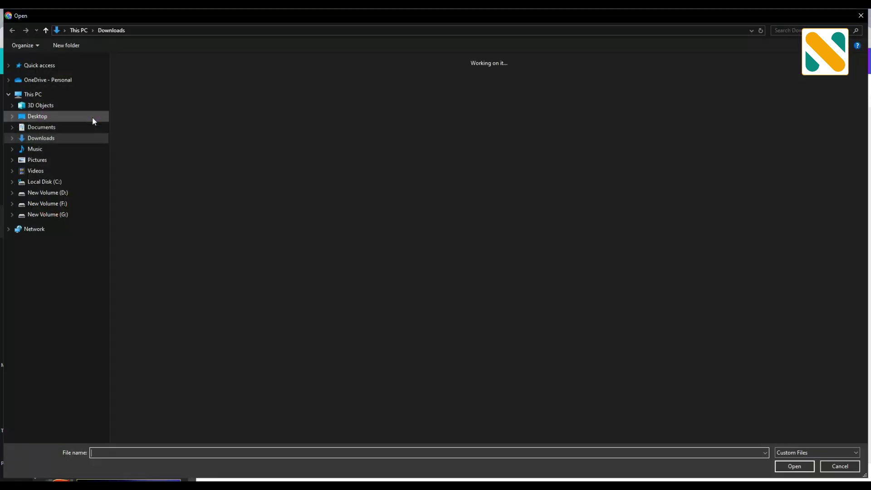
pyautogui.click(62, 157)
pyautogui.doubleClick(239, 81)
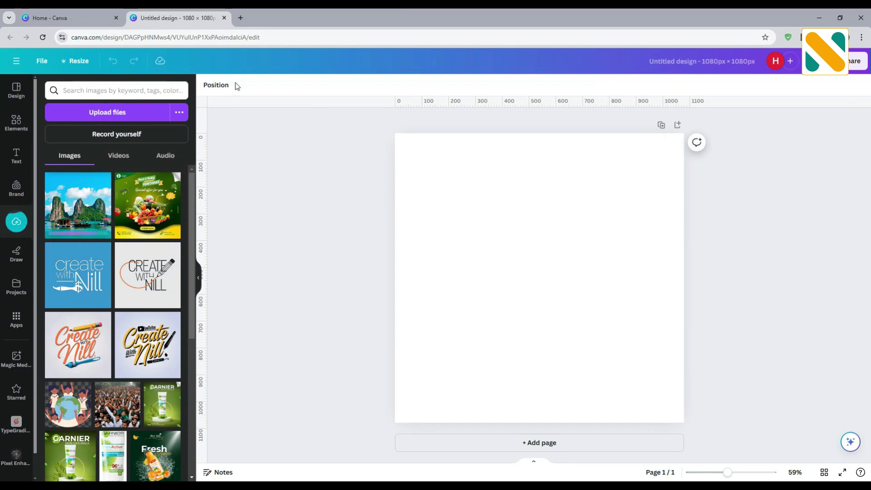
# Step: Place the uploaded bay photo on the page and set it as the page background
pyautogui.click(67, 211)
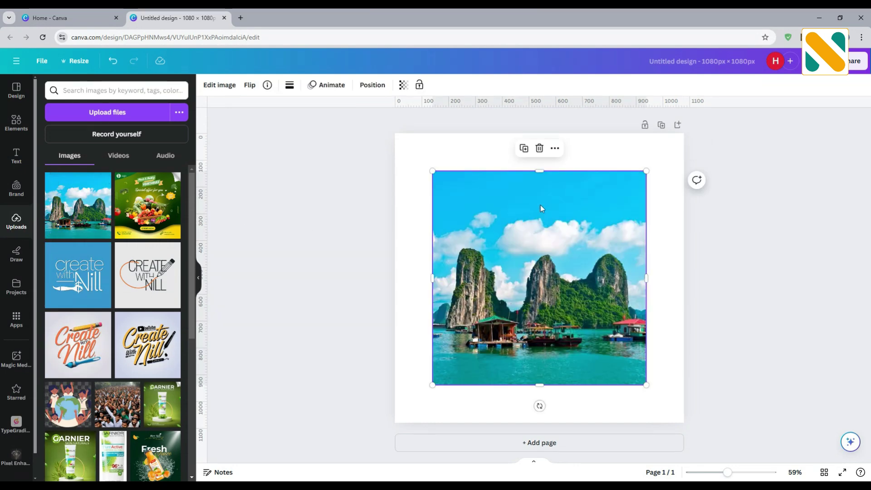
pyautogui.click(555, 150)
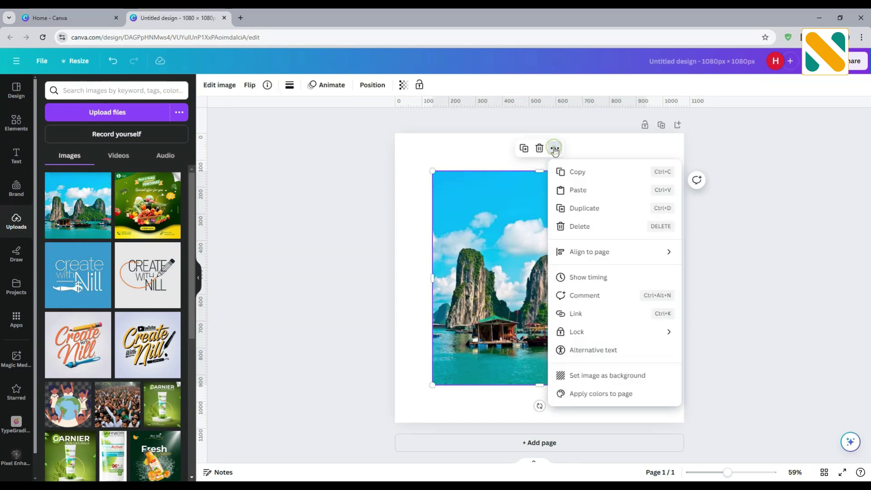
pyautogui.click(599, 376)
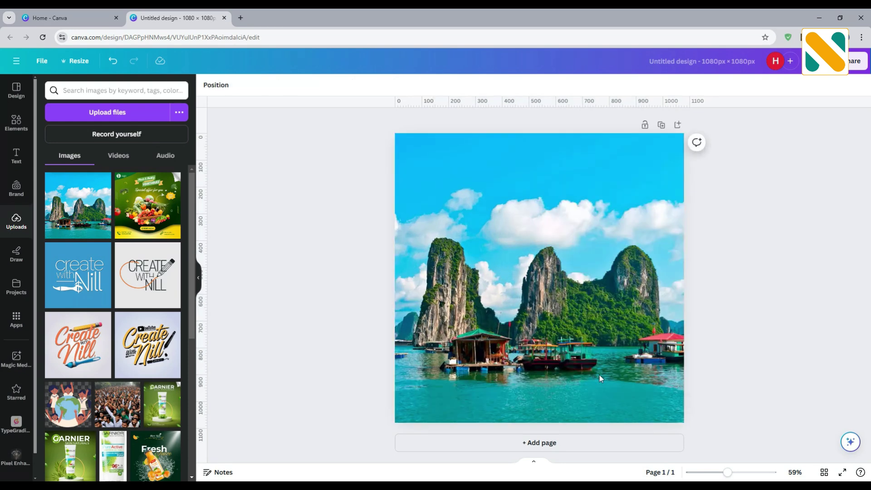
# Step: Add a second copy of the bay photo to the page and remove its background with BG Remover
pyautogui.click(81, 221)
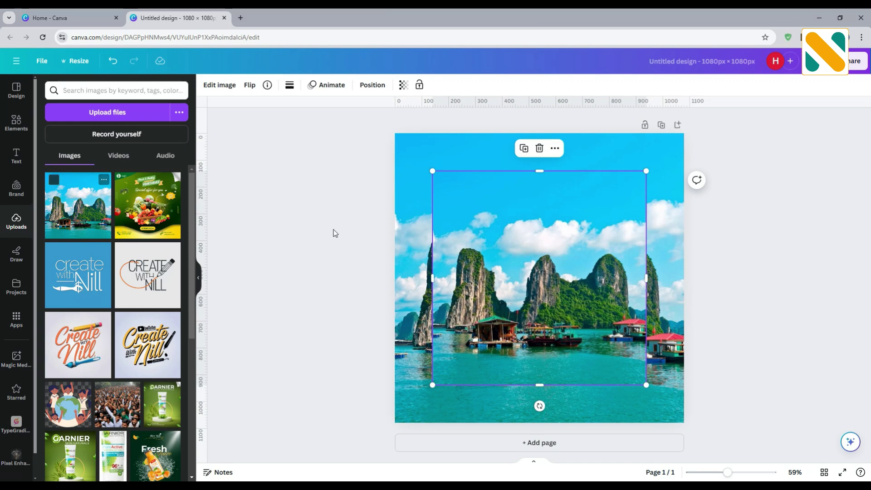
pyautogui.click(222, 86)
pyautogui.click(63, 157)
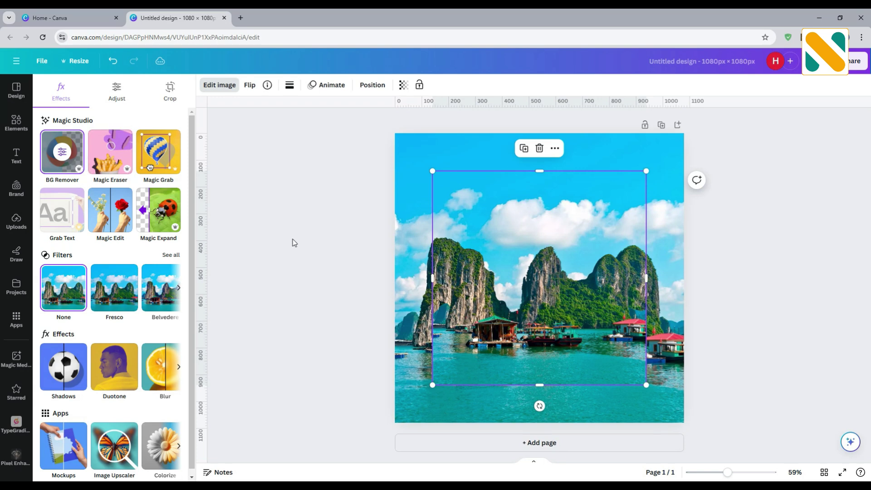
# Step: Align the cutout copy with the page's top-left corner and enlarge it to cover the whole page
pyautogui.moveTo(489, 272); pyautogui.dragTo(460, 234)
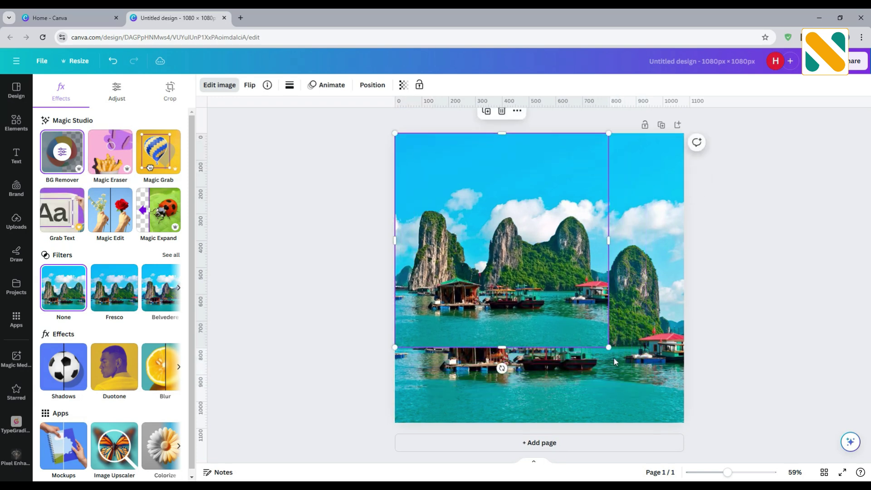
pyautogui.moveTo(613, 357); pyautogui.dragTo(686, 426)
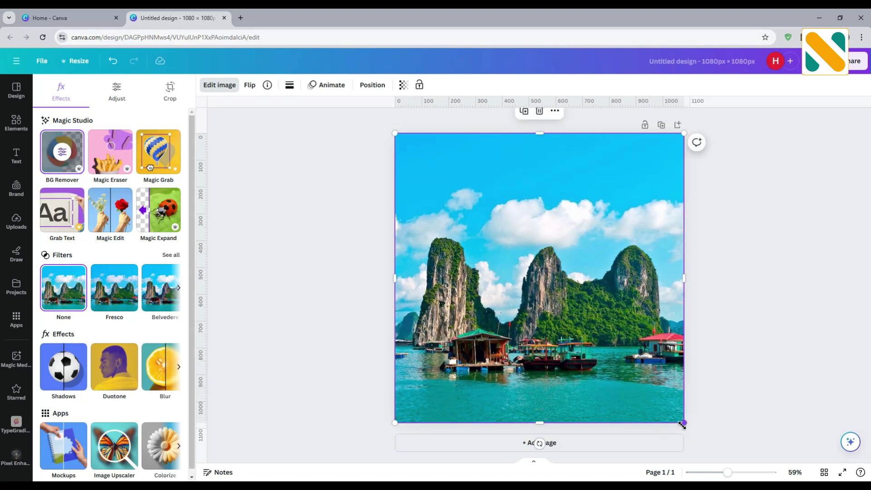
# Step: Search the graphic elements for "shadow" and add the wide black gradient shadow to the page
pyautogui.click(17, 121)
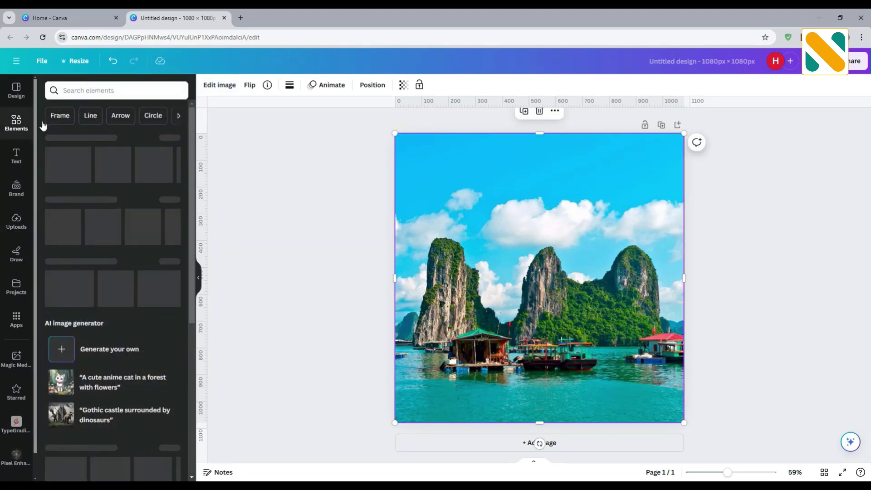
pyautogui.click(87, 91)
pyautogui.write('shadow')
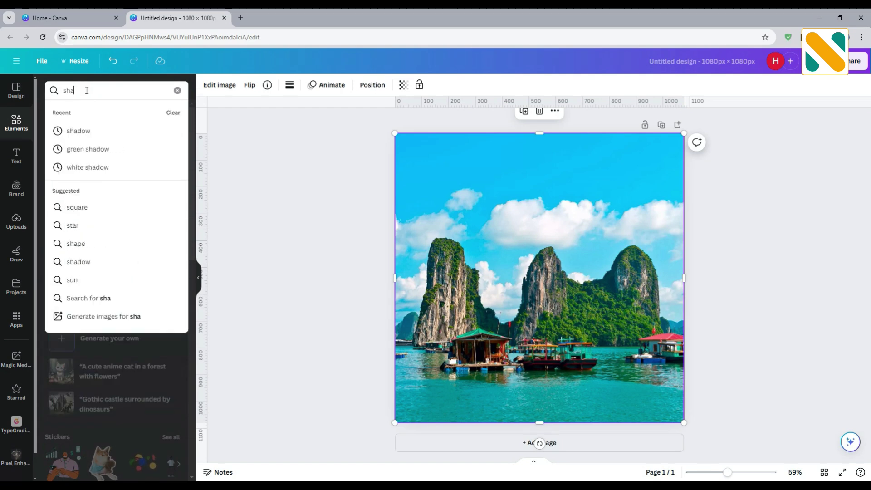
pyautogui.press('Return')
pyautogui.click(78, 117)
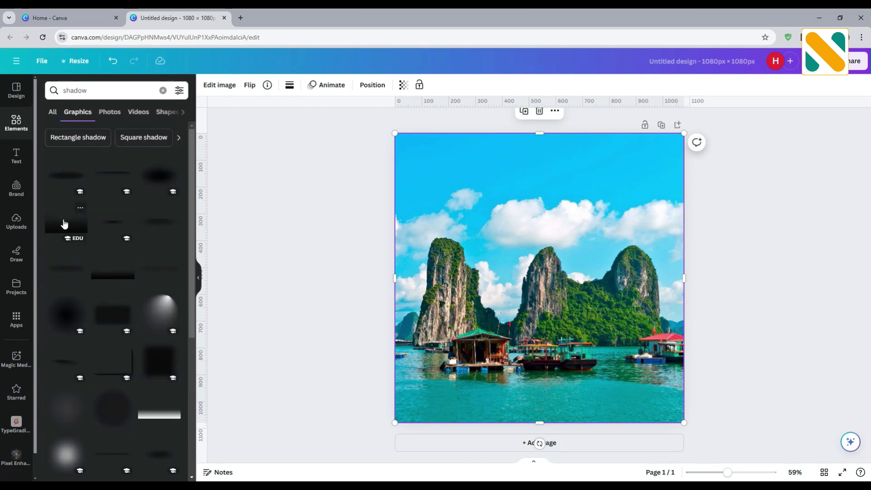
pyautogui.click(64, 223)
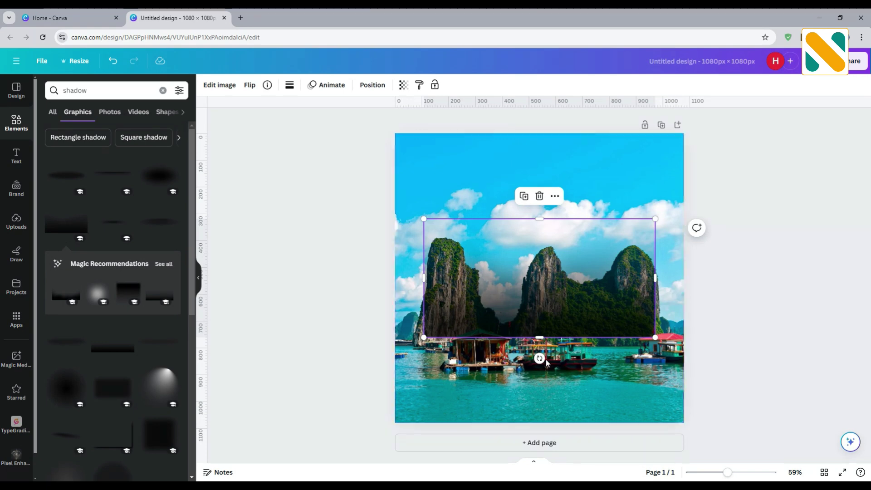
# Step: Rotate the gradient shadow to -180° and stretch it over the whole page to about 1125 × 1097 px
pyautogui.moveTo(540, 359); pyautogui.dragTo(524, 166)
pyautogui.moveTo(622, 248); pyautogui.dragTo(693, 283)
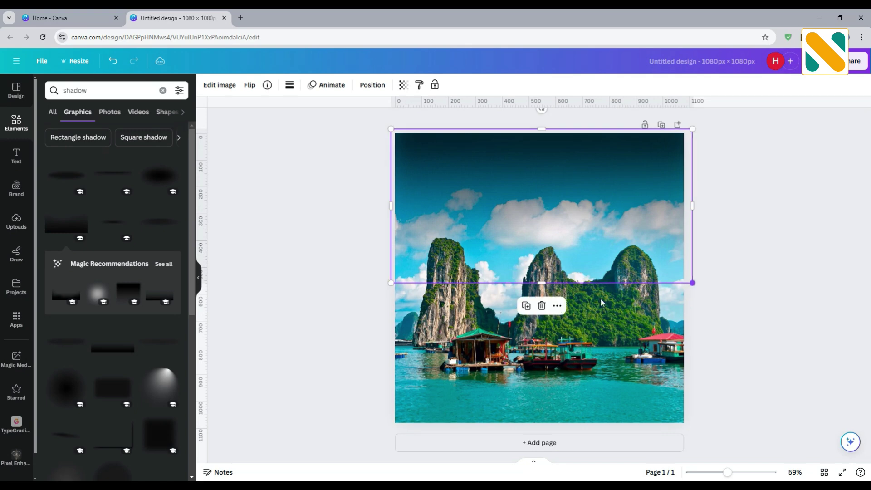
pyautogui.moveTo(543, 284); pyautogui.dragTo(555, 428)
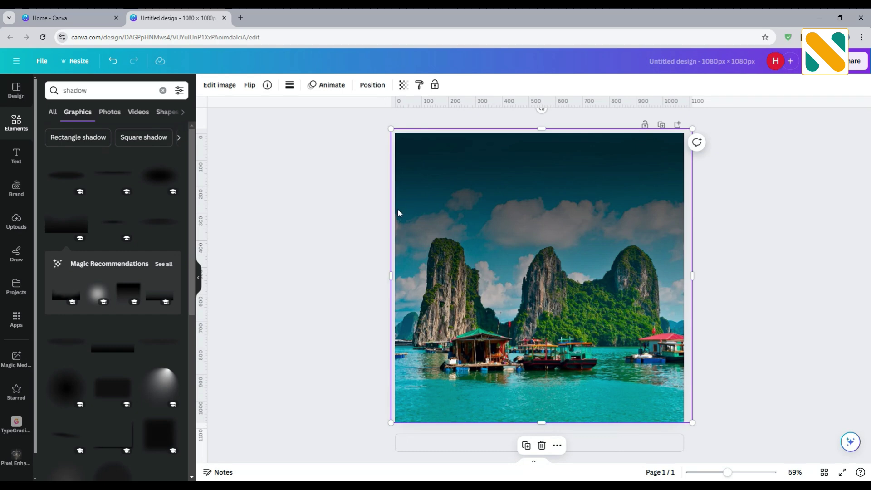
# Step: Set the gradient shadow's transparency to 21 and send it backward behind the cutout photo
pyautogui.click(403, 90)
pyautogui.moveTo(371, 129); pyautogui.dragTo(332, 128)
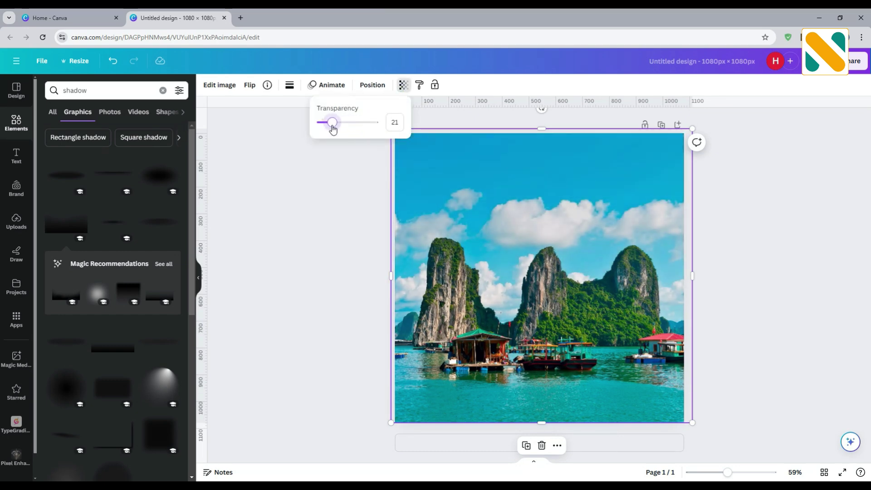
pyautogui.click(371, 86)
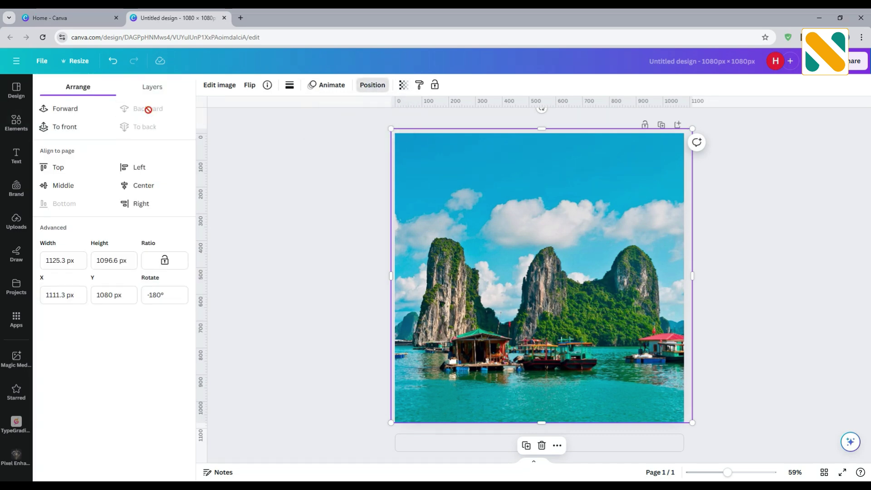
pyautogui.click(81, 109)
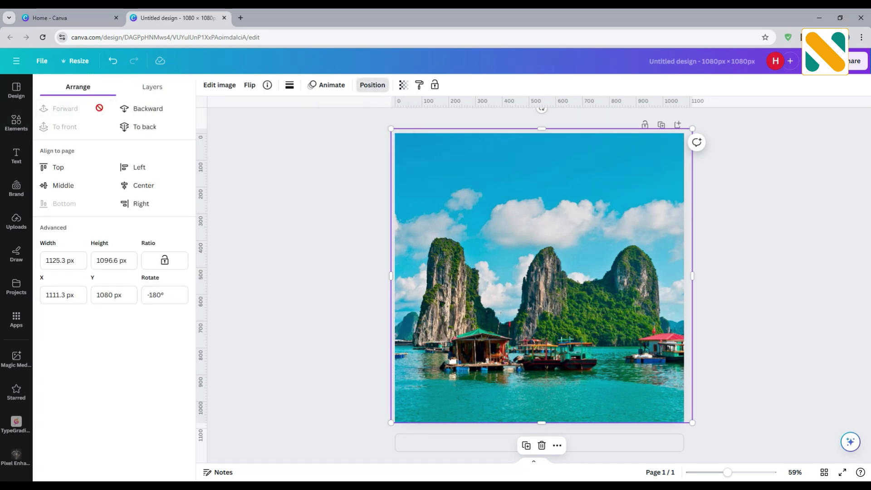
pyautogui.click(143, 108)
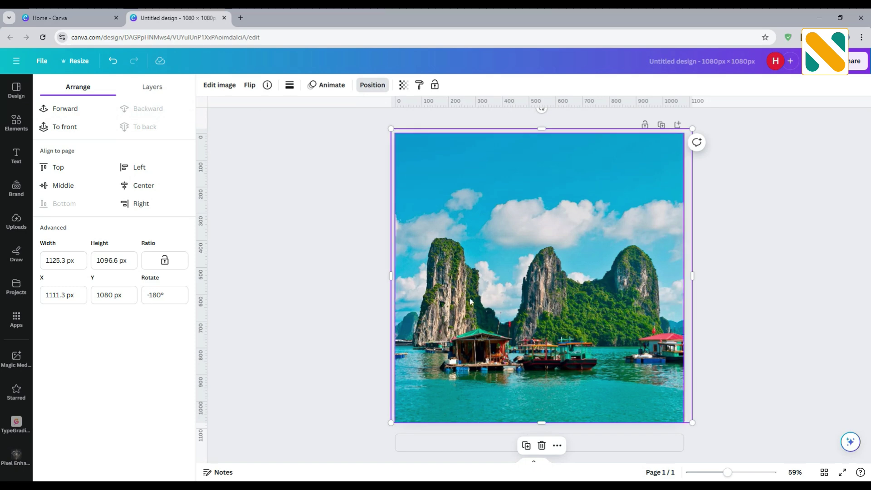
# Step: Lock the gradient shadow fully in place and deselect it
pyautogui.click(558, 446)
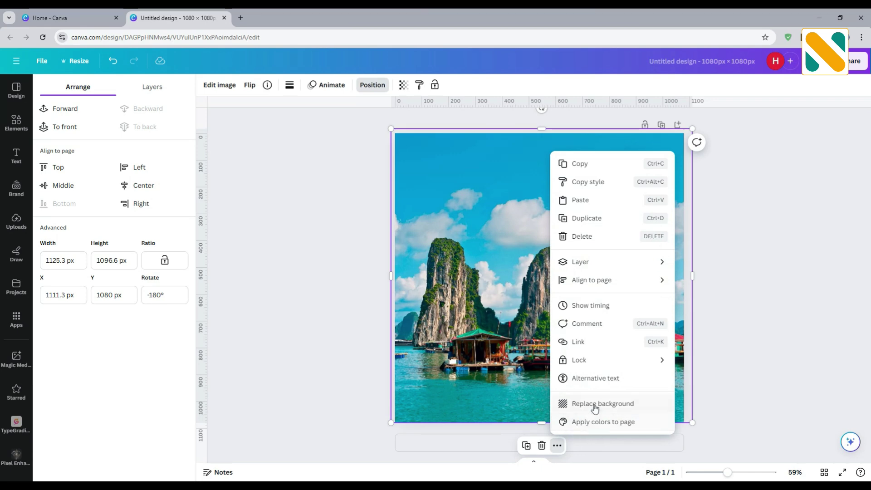
pyautogui.moveTo(644, 361)
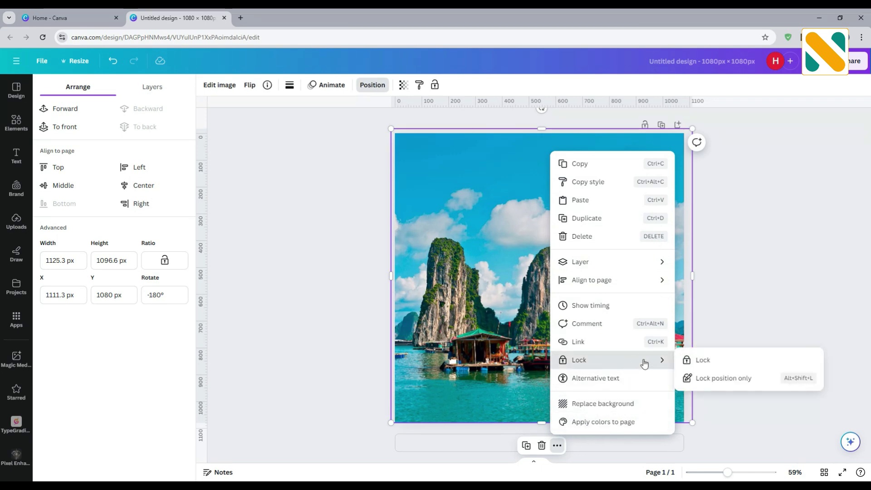
pyautogui.click(709, 360)
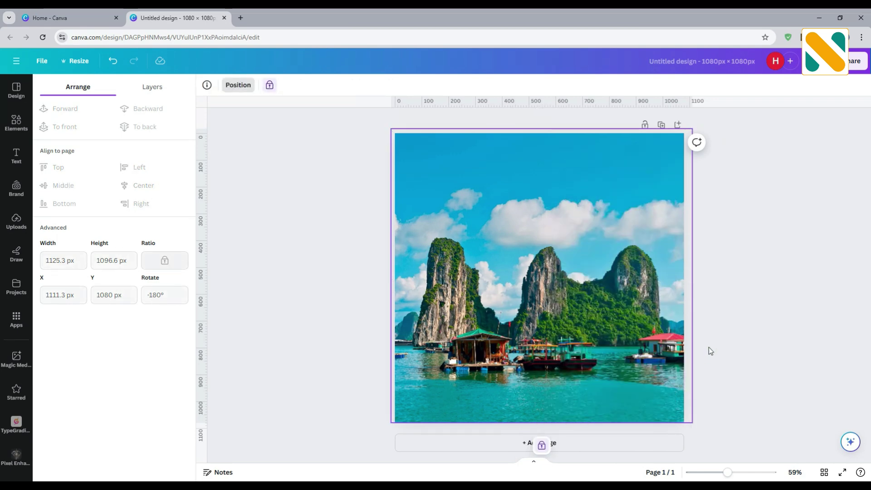
pyautogui.click(711, 350)
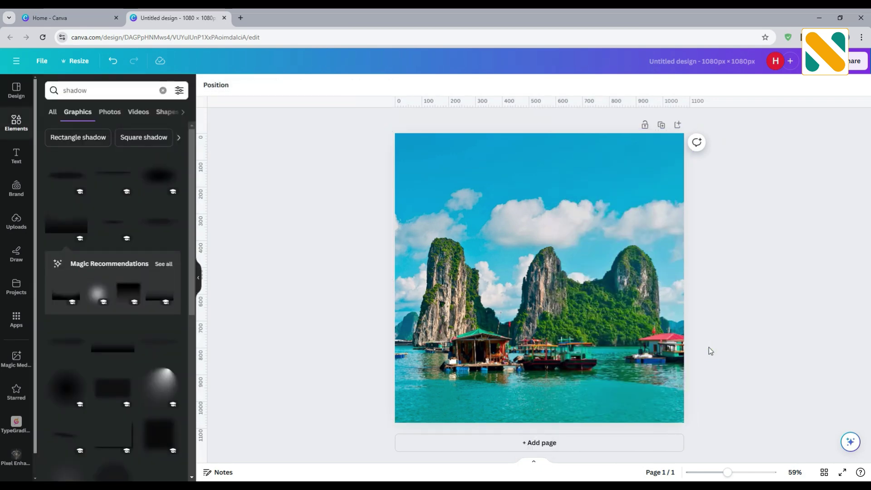
# Step: Add a subheading that reads "vietnam" and move it up above the middle rock, over the clouds
pyautogui.click(17, 156)
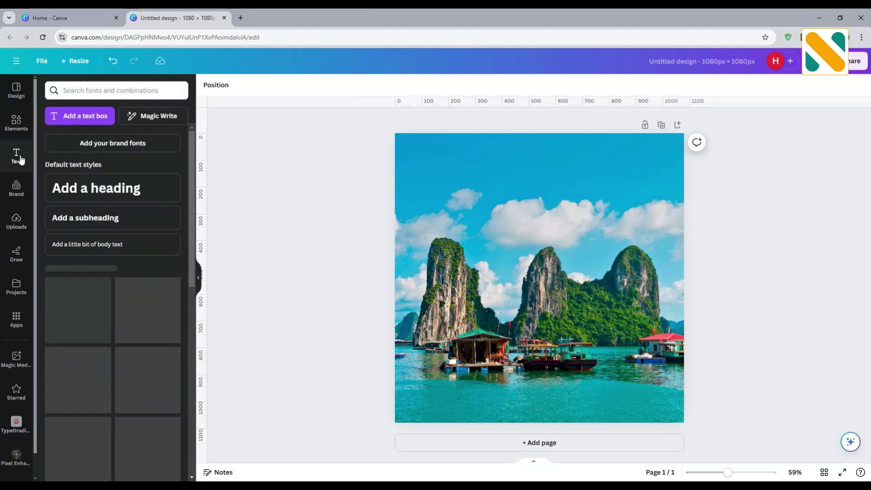
pyautogui.click(97, 218)
pyautogui.write('vietname')
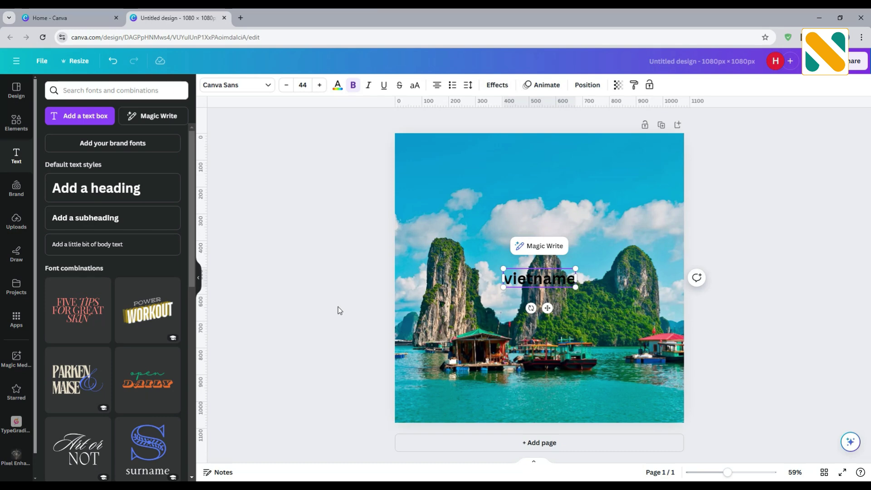
pyautogui.click(338, 308)
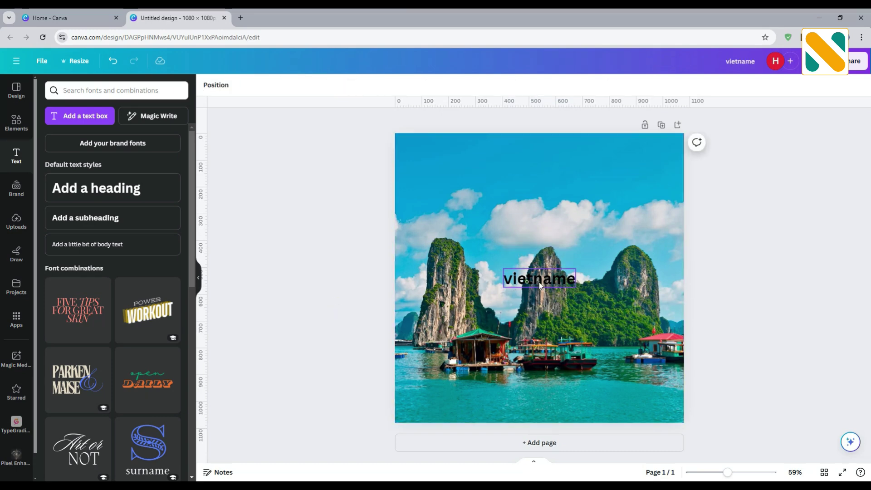
pyautogui.click(570, 281)
pyautogui.press('BackSpace')
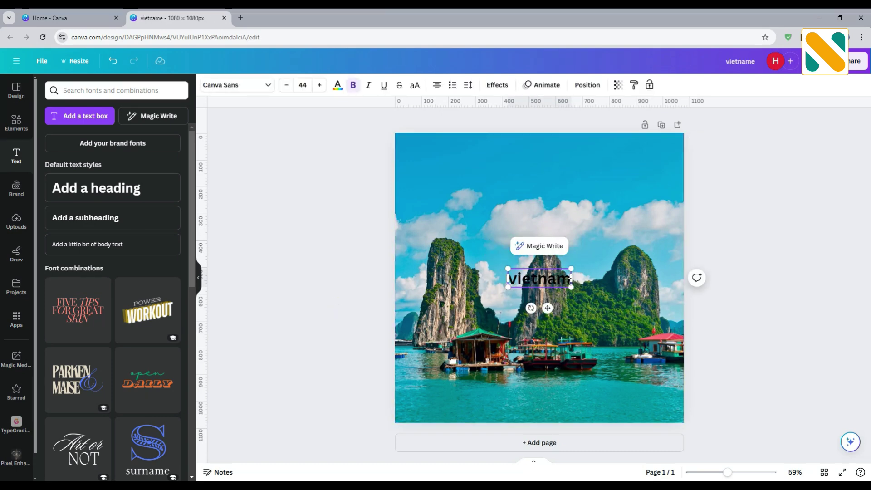
pyautogui.click(332, 271)
pyautogui.moveTo(516, 284); pyautogui.dragTo(480, 231)
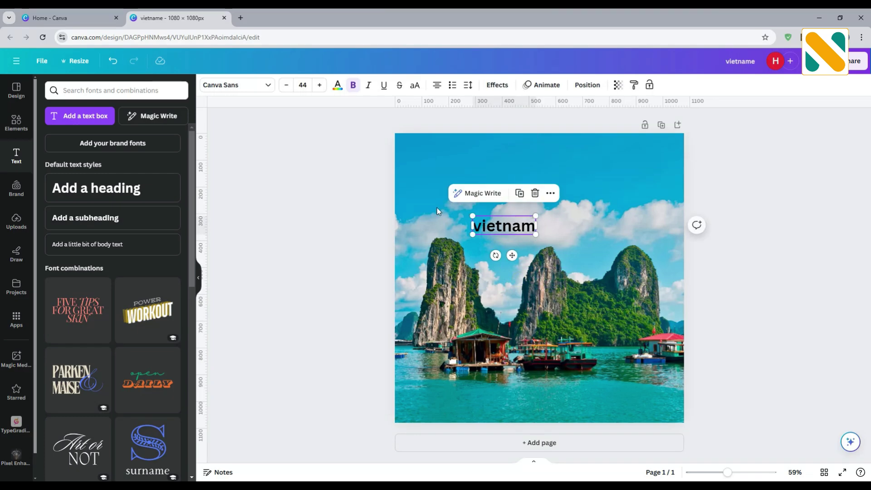
# Step: Format the "vietnam" text in uppercase, with the Anton font and white colour, and deselect it
pyautogui.click(415, 85)
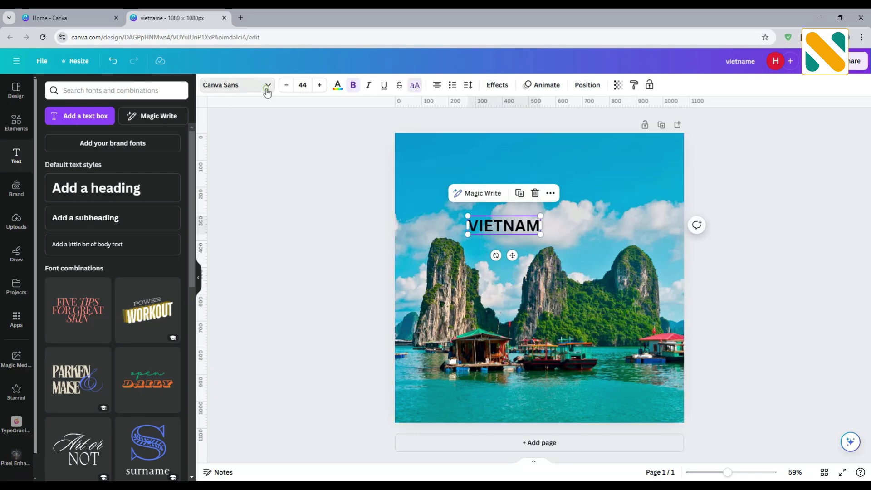
pyautogui.click(268, 86)
pyautogui.click(112, 112)
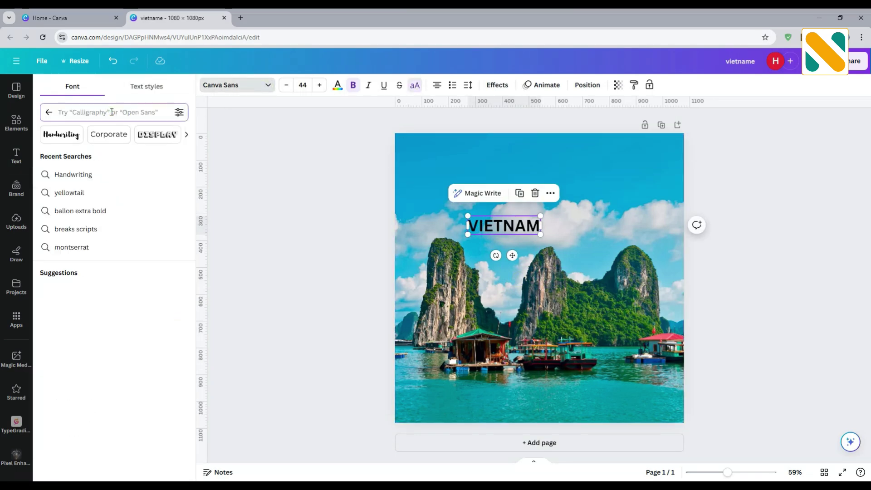
pyautogui.write('anton')
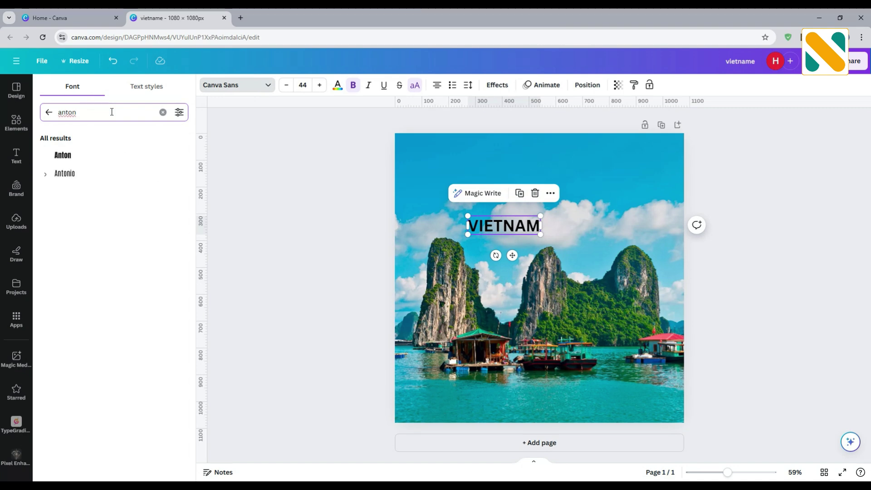
pyautogui.click(107, 155)
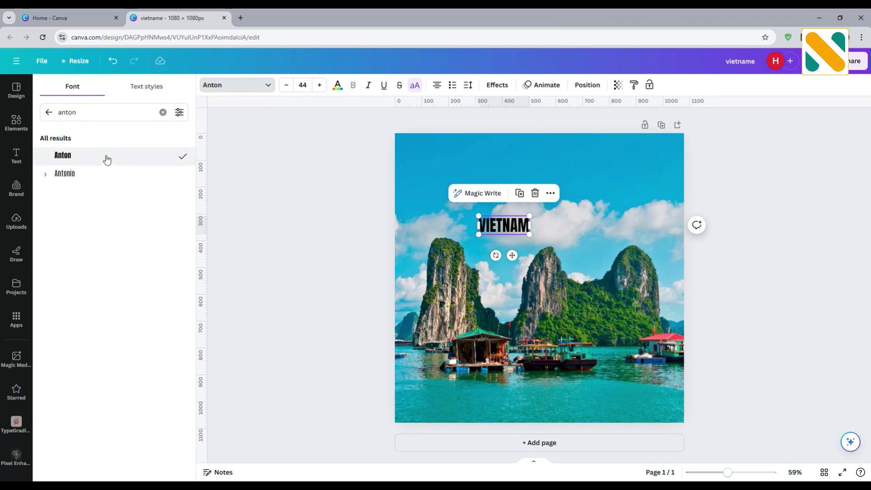
pyautogui.click(336, 89)
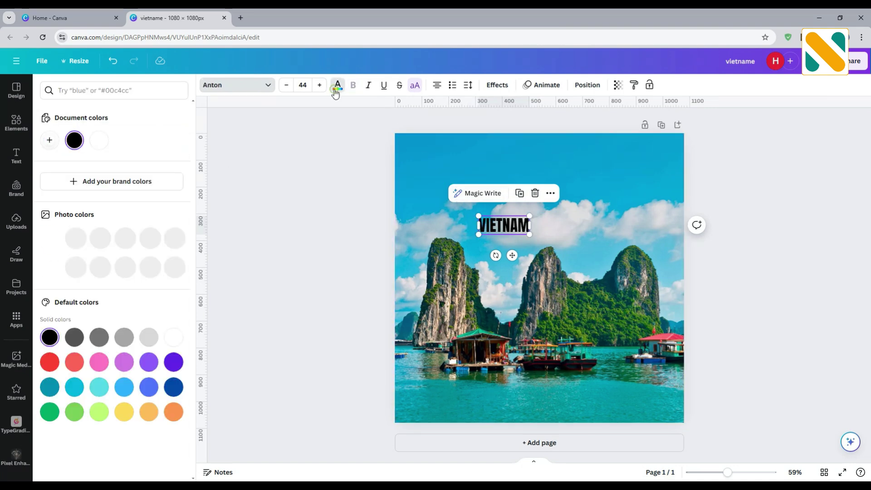
pyautogui.click(173, 337)
pyautogui.click(306, 254)
# Step: Enlarge the VIETNAM title to font size 164, about 706 px wide, and centre it horizontally over the rock tops
pyautogui.click(481, 227)
pyautogui.moveTo(530, 235); pyautogui.dragTo(636, 275)
pyautogui.moveTo(479, 217); pyautogui.dragTo(451, 205)
pyautogui.moveTo(526, 232); pyautogui.dragTo(524, 227)
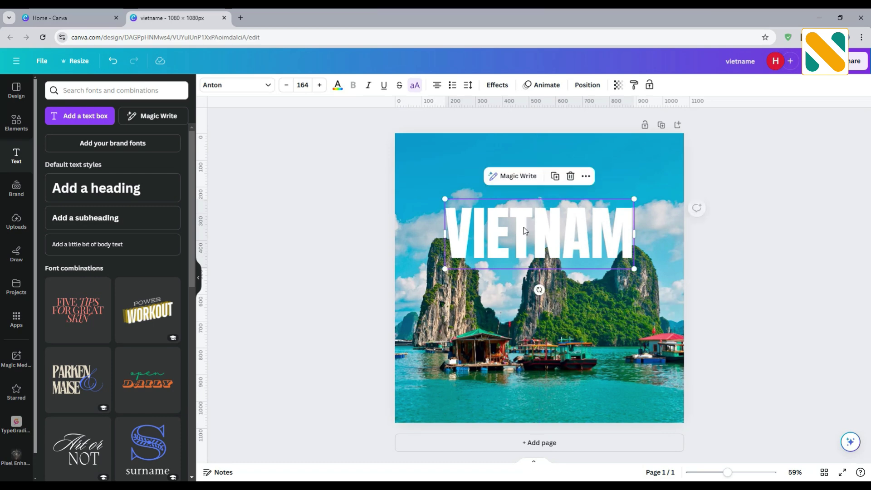
# Step: Apply an Outline effect to the VIETNAM title in black with a thickness of 7
pyautogui.click(495, 85)
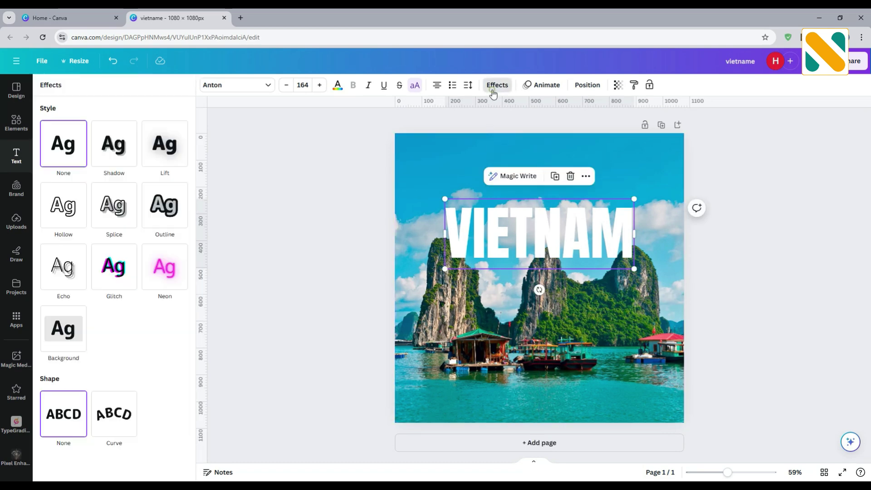
pyautogui.click(178, 211)
pyautogui.click(173, 281)
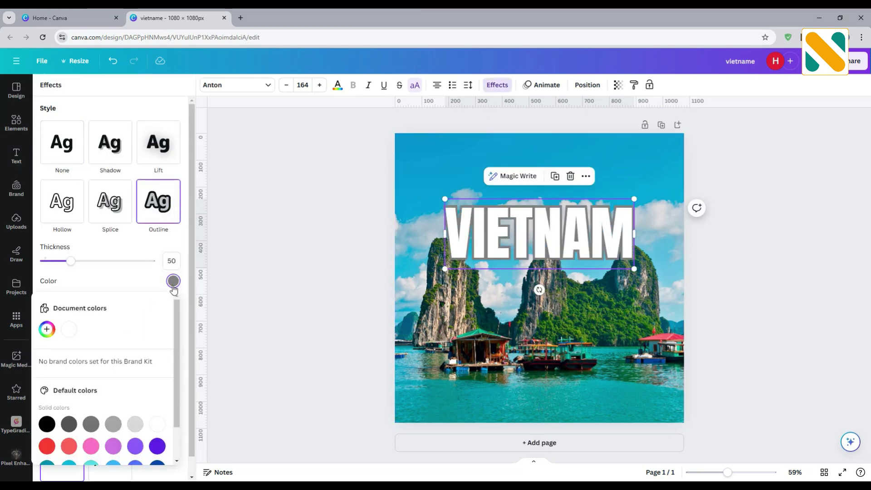
pyautogui.click(46, 424)
pyautogui.moveTo(71, 261); pyautogui.dragTo(47, 265)
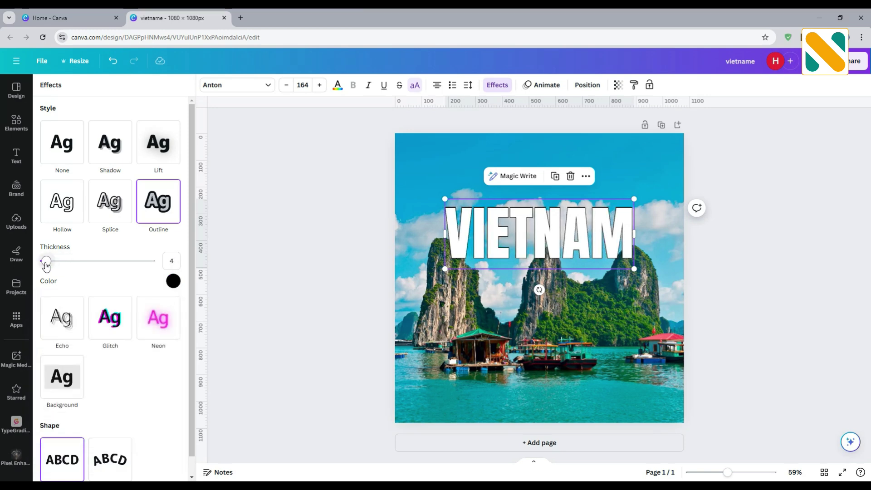
pyautogui.moveTo(47, 266); pyautogui.dragTo(49, 266)
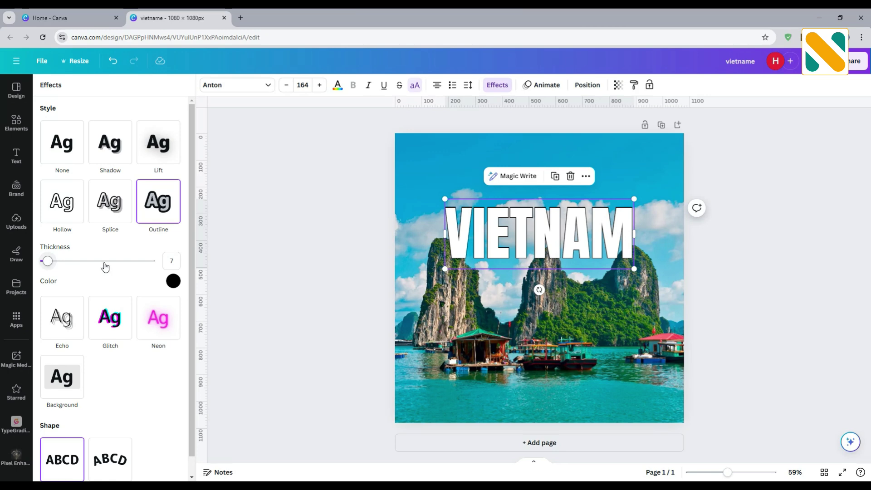
# Step: Send the VIETNAM title backward behind the cutout rocks and deselect it
pyautogui.click(586, 85)
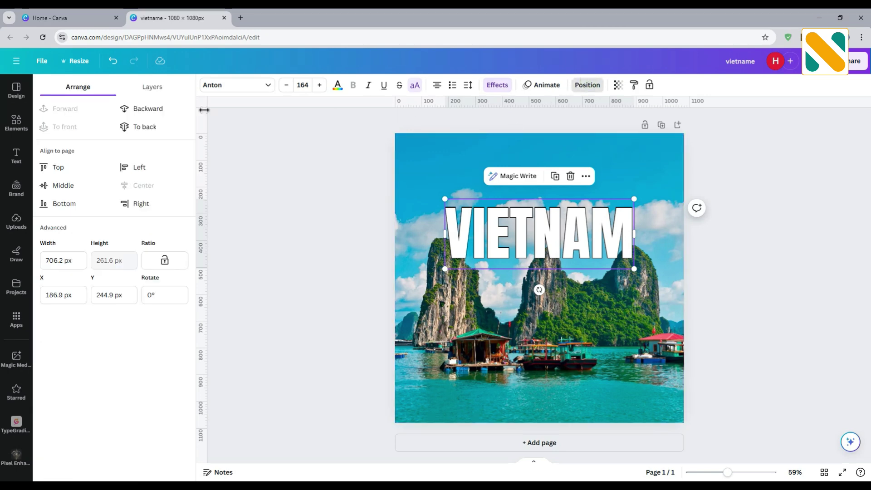
pyautogui.click(148, 110)
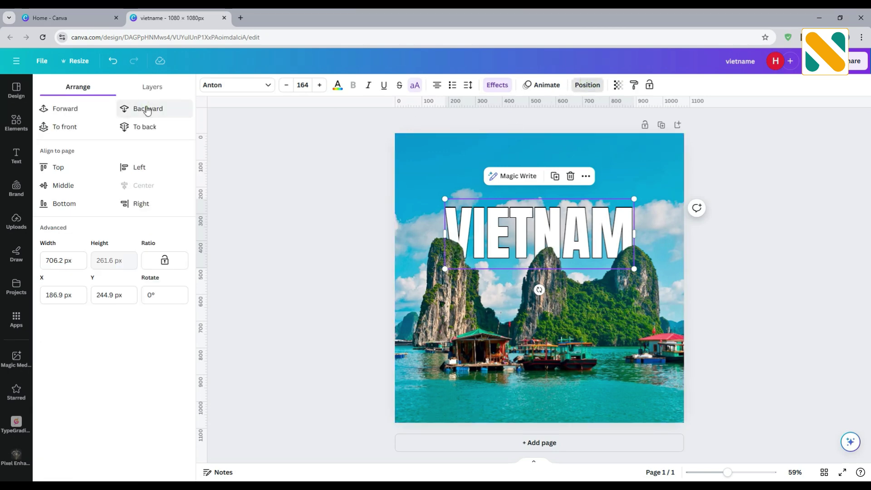
pyautogui.click(323, 199)
pyautogui.click(323, 198)
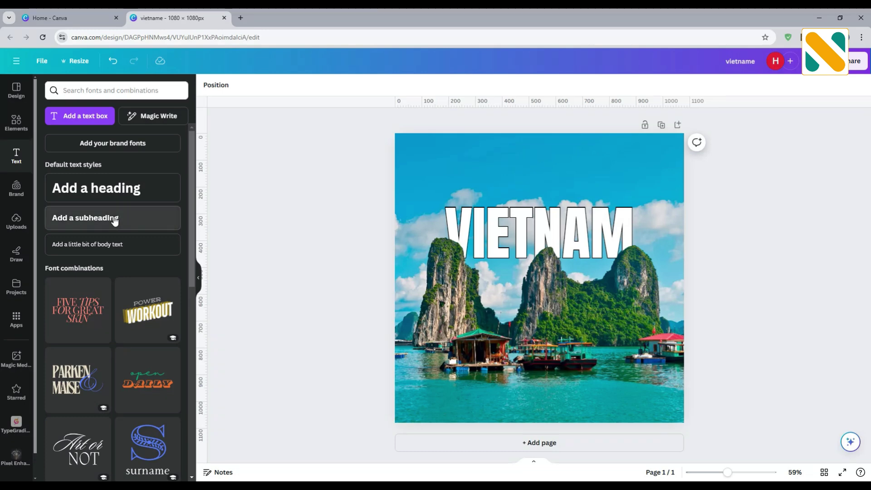
# Step: Add a subheading that reads "Travelling to the" and move it above the VIETNAM title
pyautogui.click(115, 221)
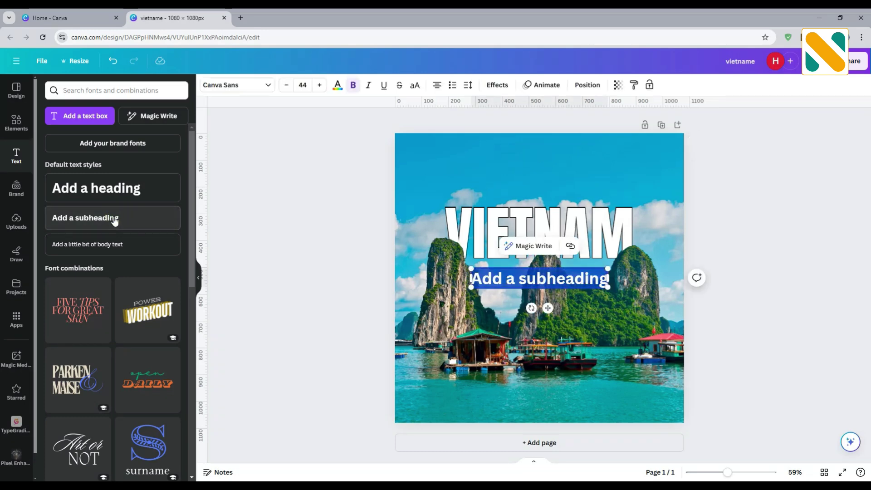
pyautogui.write('Travel')
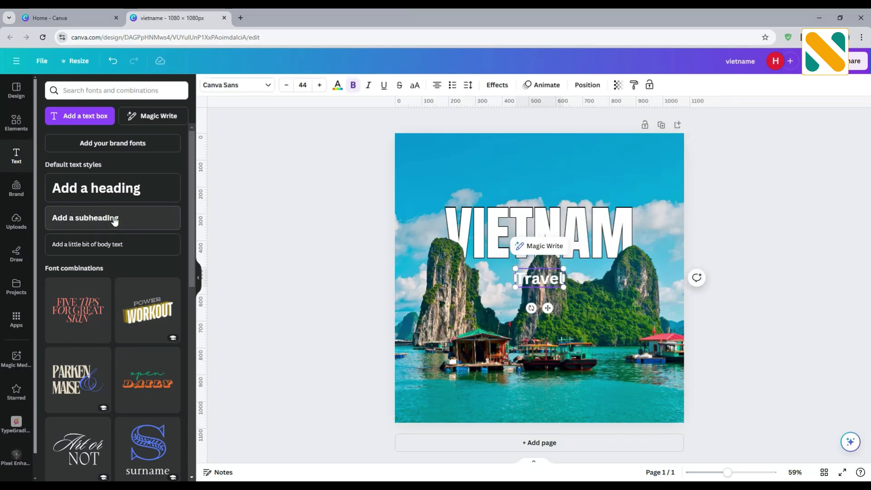
pyautogui.write('ling')
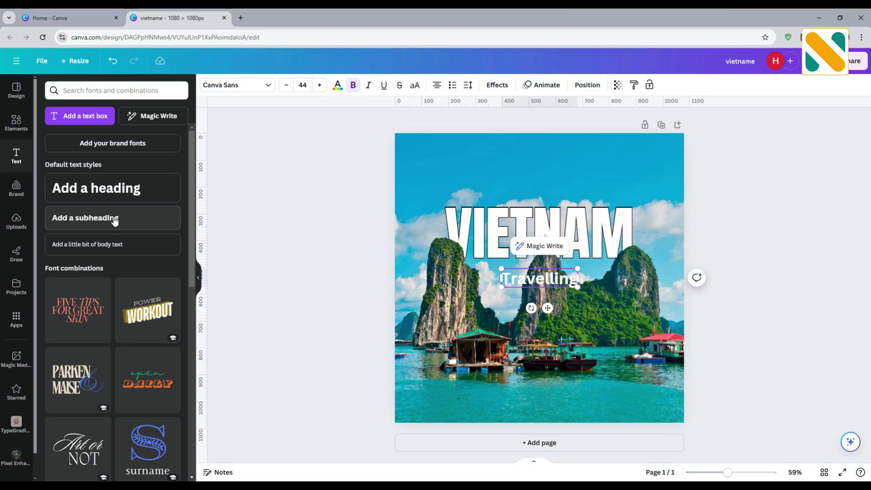
pyautogui.write(' to the')
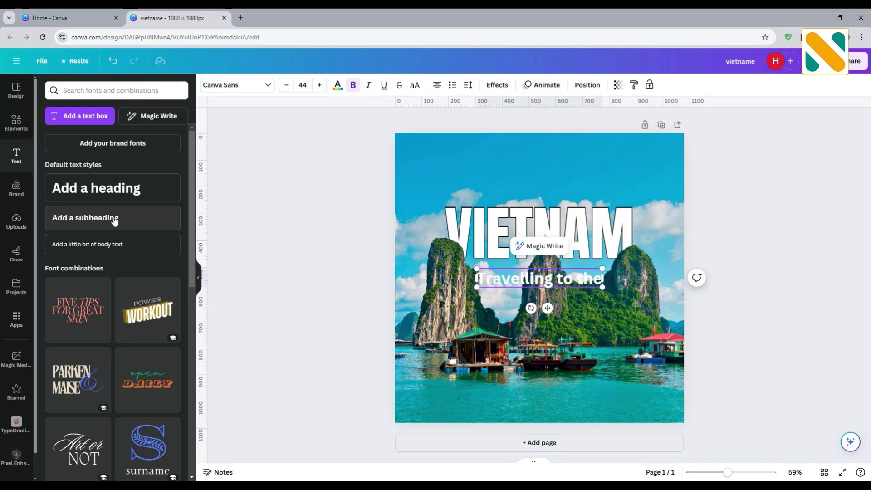
pyautogui.click(313, 225)
pyautogui.moveTo(570, 272); pyautogui.dragTo(569, 182)
# Step: Set the "Travelling to the" subheading in the Brittany handwriting font and enlarge it to size 58.6 just above the title
pyautogui.click(237, 85)
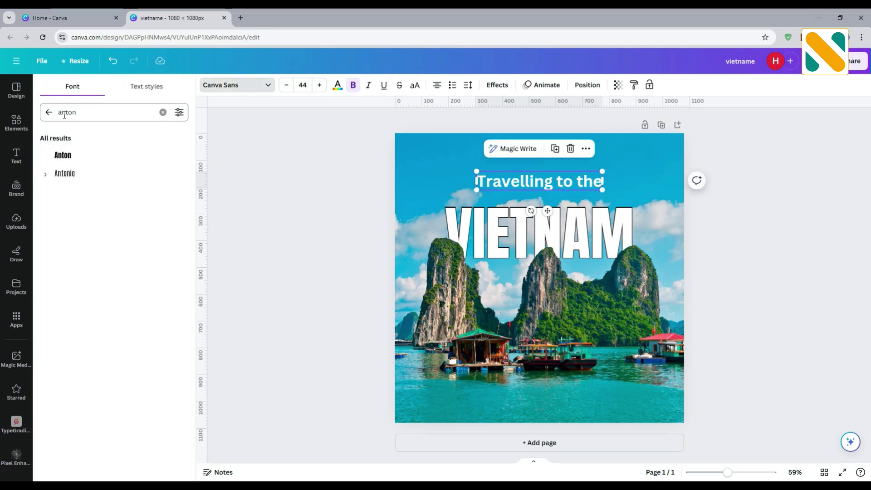
pyautogui.click(49, 112)
pyautogui.click(61, 136)
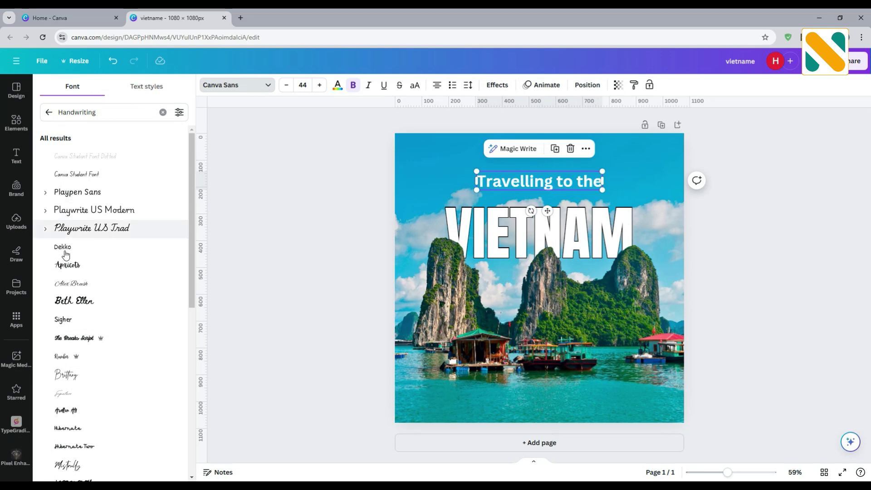
pyautogui.click(81, 376)
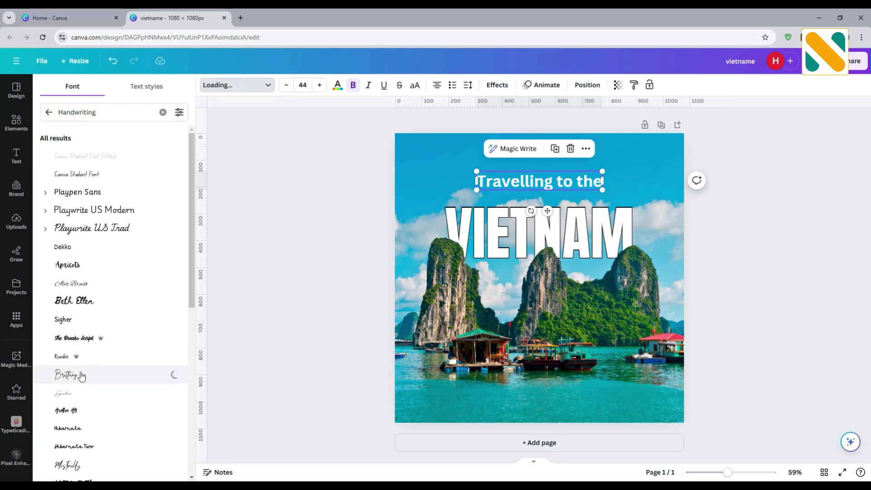
pyautogui.click(284, 228)
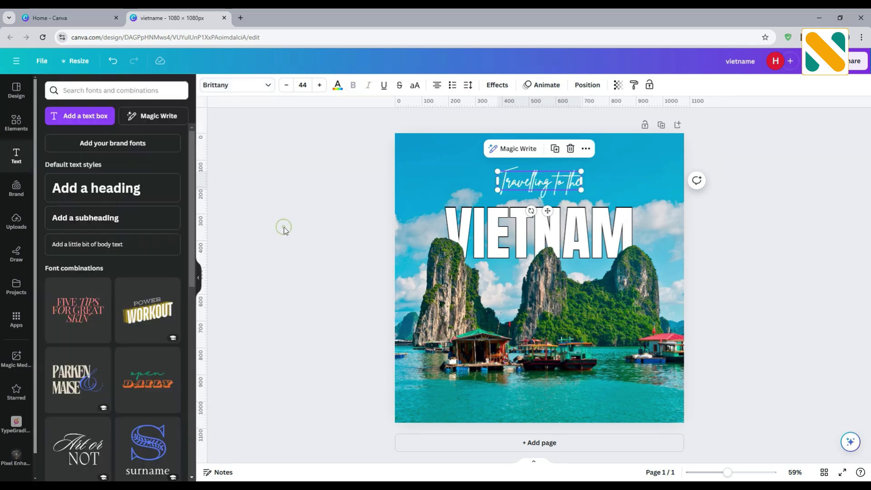
pyautogui.moveTo(537, 186)
pyautogui.mouseDown()
pyautogui.moveTo(520, 184)
pyautogui.moveTo(592, 195)
pyautogui.moveTo(543, 189)
pyautogui.mouseUp()
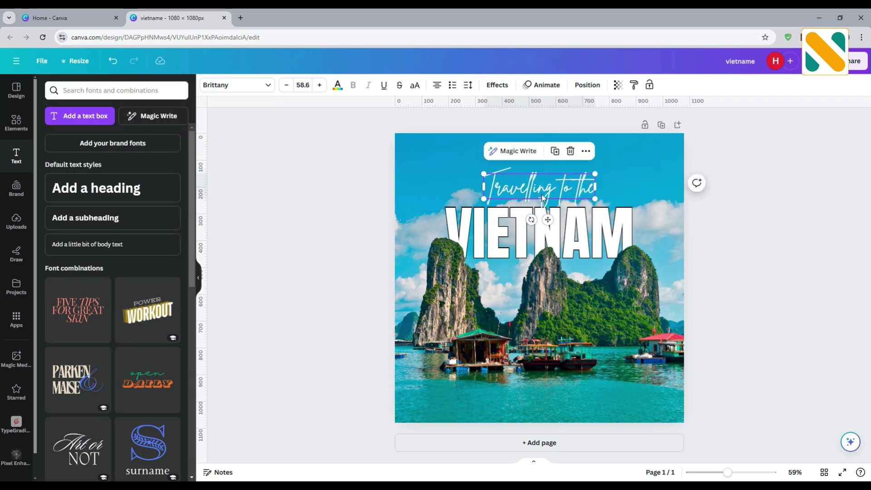
# Step: Lock the full-page bay photo fully in place
pyautogui.click(668, 198)
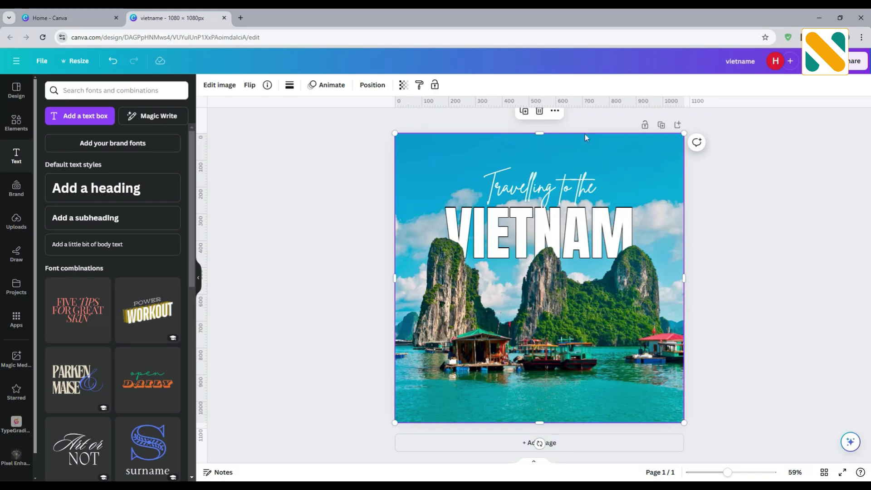
pyautogui.click(555, 111)
pyautogui.moveTo(620, 312)
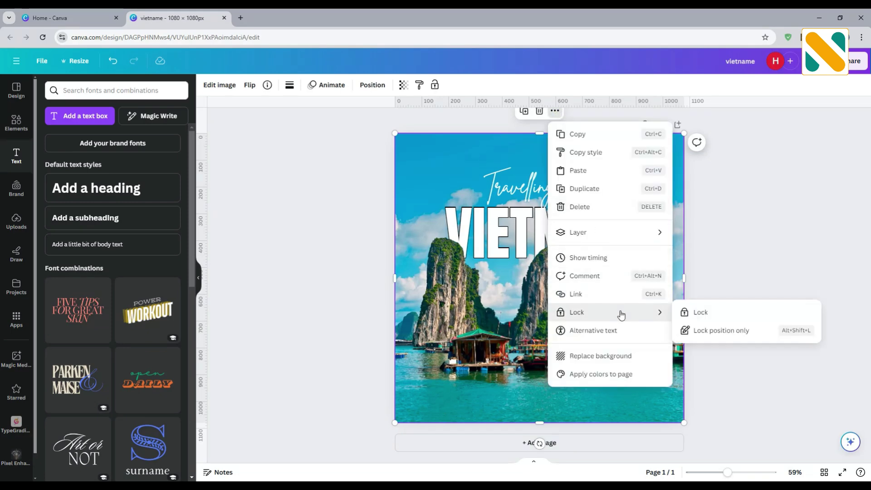
pyautogui.click(735, 313)
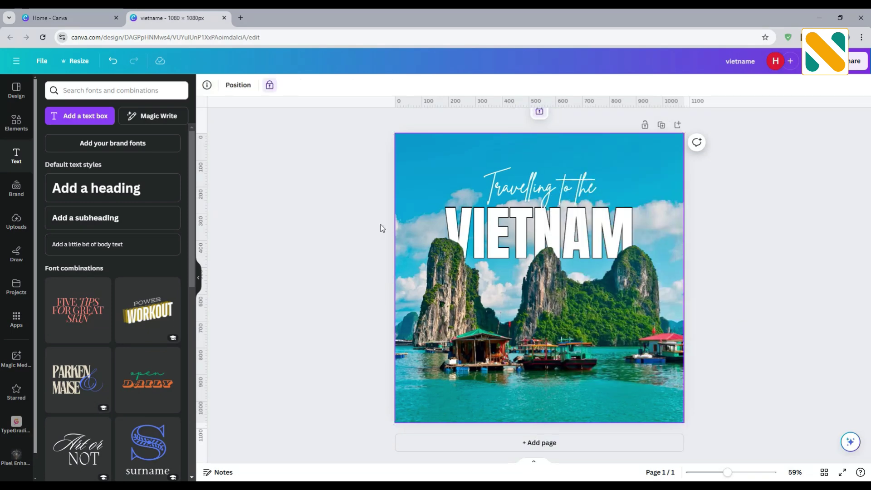
# Step: Add a square shape and reshape it into a bar about 611 × 62 px just beneath the VIETNAM title
pyautogui.click(18, 124)
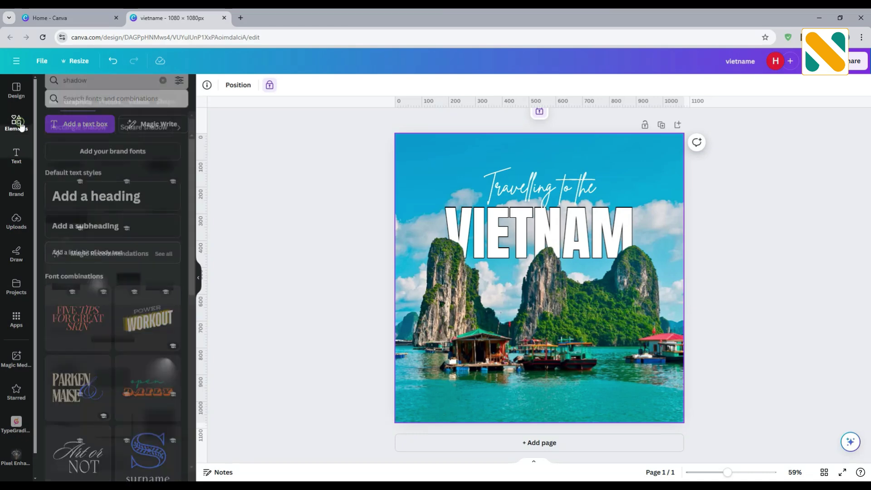
pyautogui.click(20, 125)
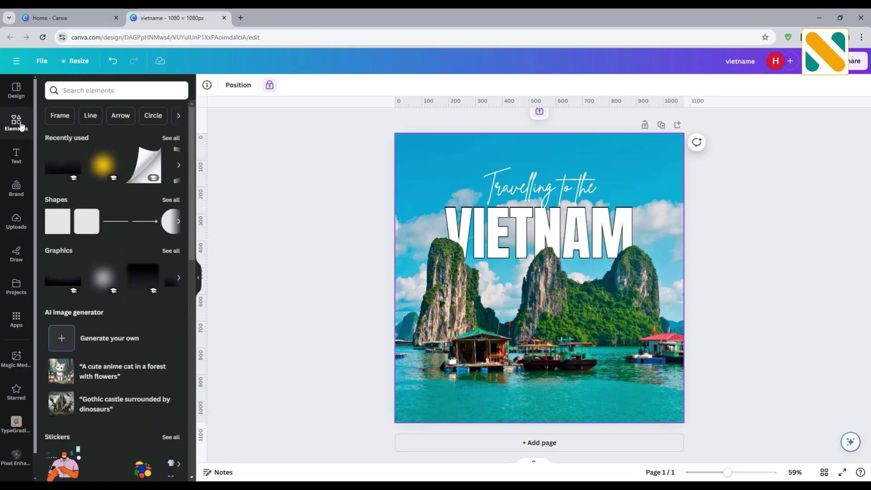
pyautogui.click(57, 222)
pyautogui.click(275, 223)
pyautogui.click(526, 282)
pyautogui.moveTo(539, 234); pyautogui.dragTo(539, 270)
pyautogui.moveTo(539, 321); pyautogui.dragTo(619, 272)
# Step: Recolour the bar beneath the title to the custom yellow #FFC700 and deselect it
pyautogui.click(252, 87)
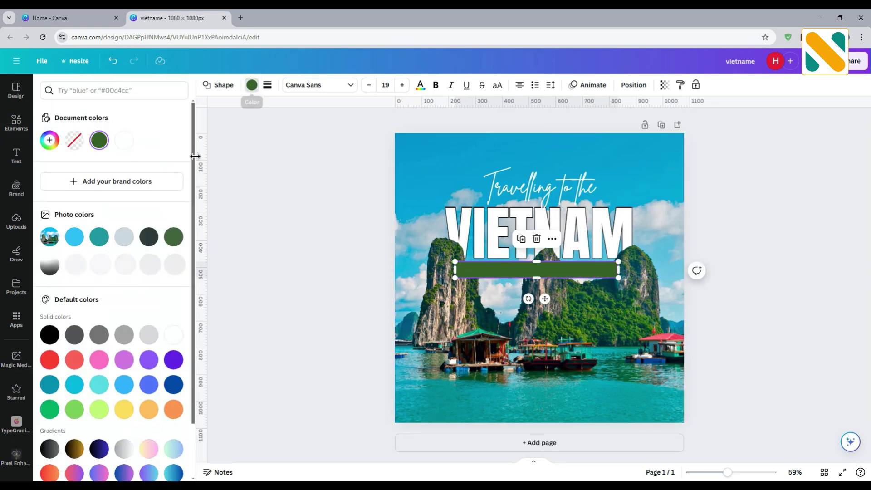
pyautogui.click(148, 409)
pyautogui.click(124, 409)
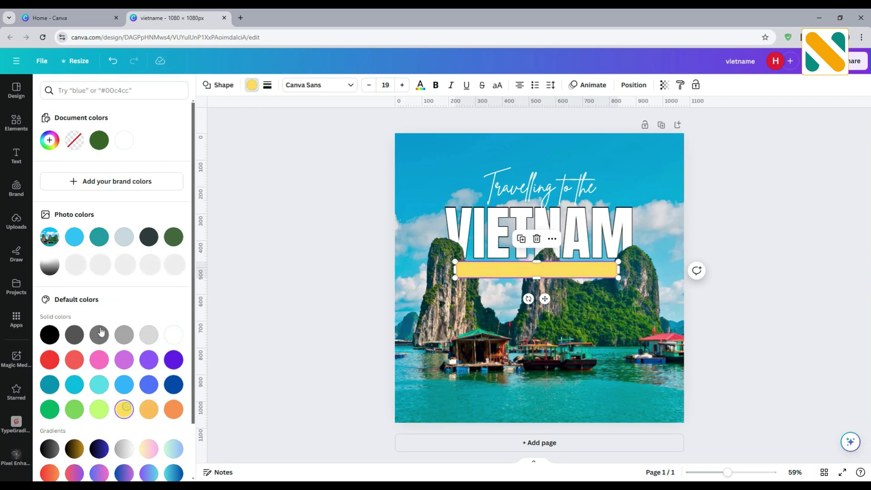
pyautogui.click(49, 140)
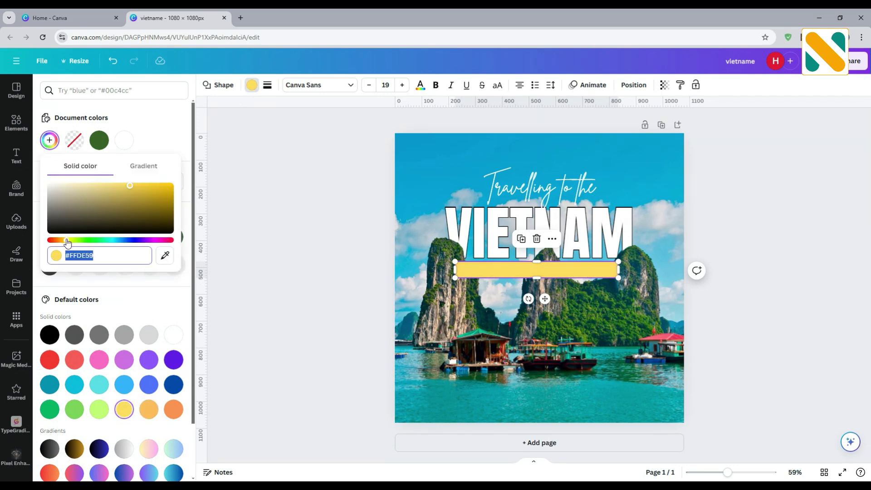
pyautogui.moveTo(67, 240); pyautogui.dragTo(68, 241)
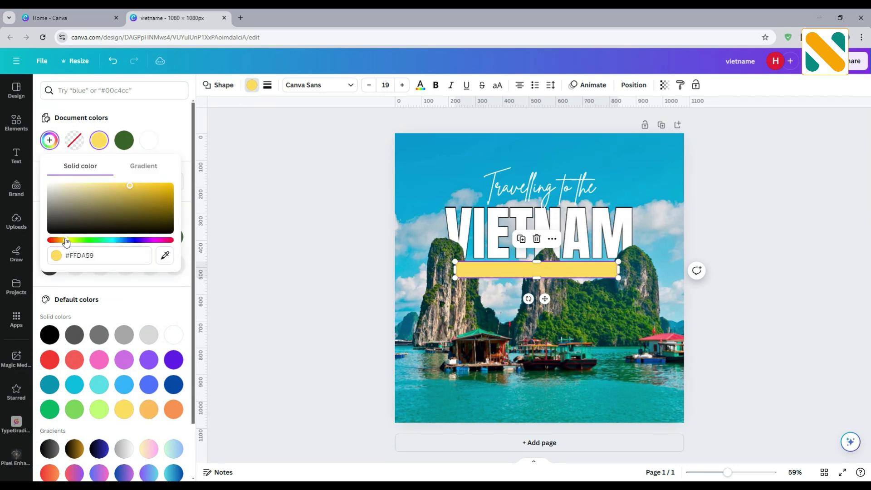
pyautogui.moveTo(154, 190); pyautogui.dragTo(182, 187)
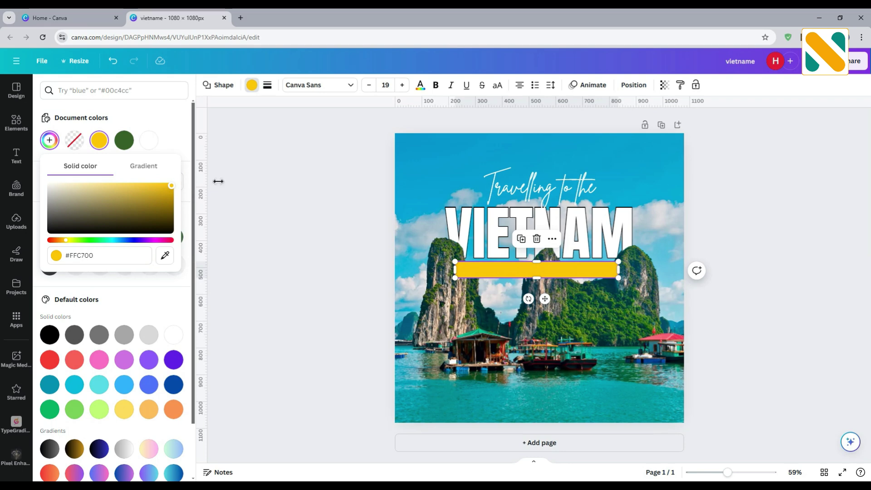
pyautogui.click(297, 183)
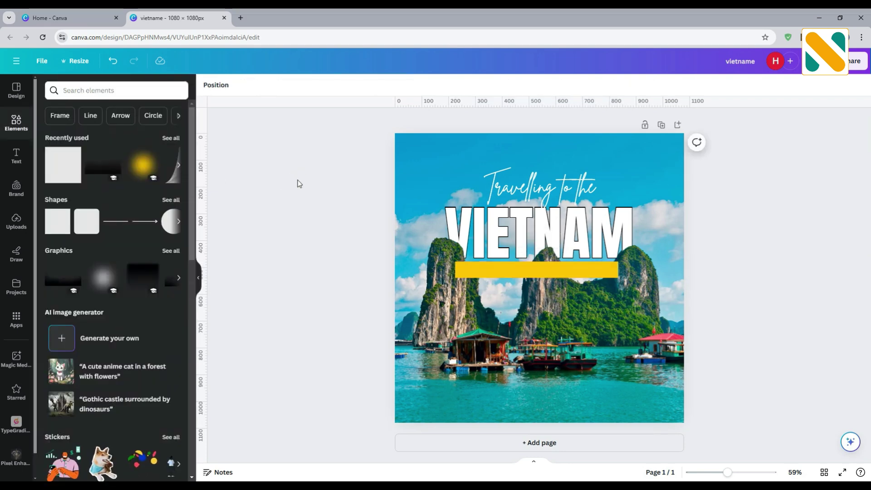
# Step: Move the yellow bar backward so it sits behind the cut-out mountains
pyautogui.click(515, 268)
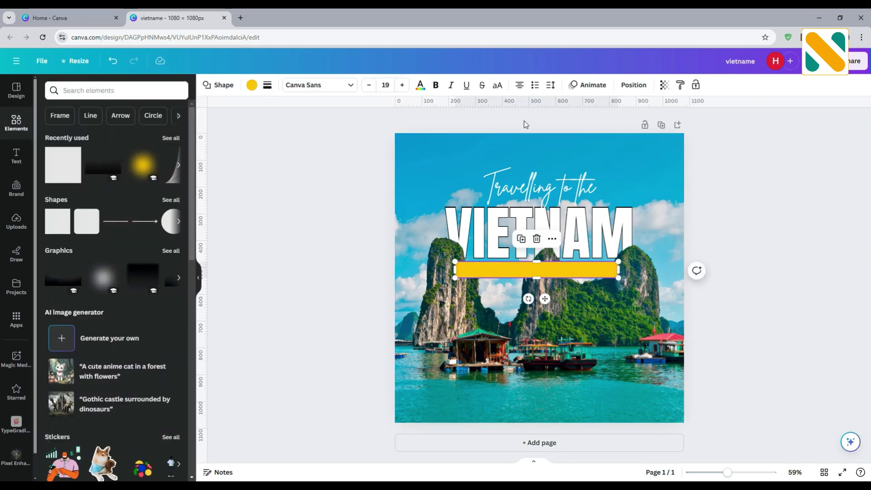
pyautogui.click(634, 85)
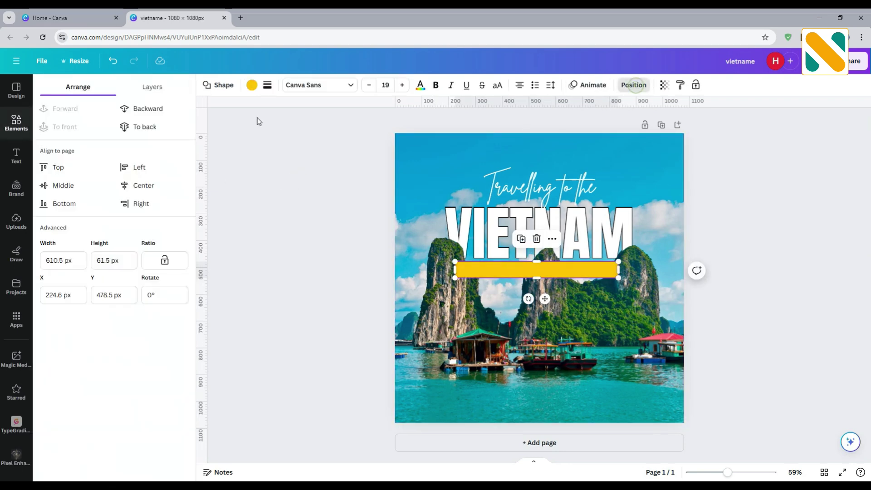
pyautogui.click(164, 110)
pyautogui.click(333, 271)
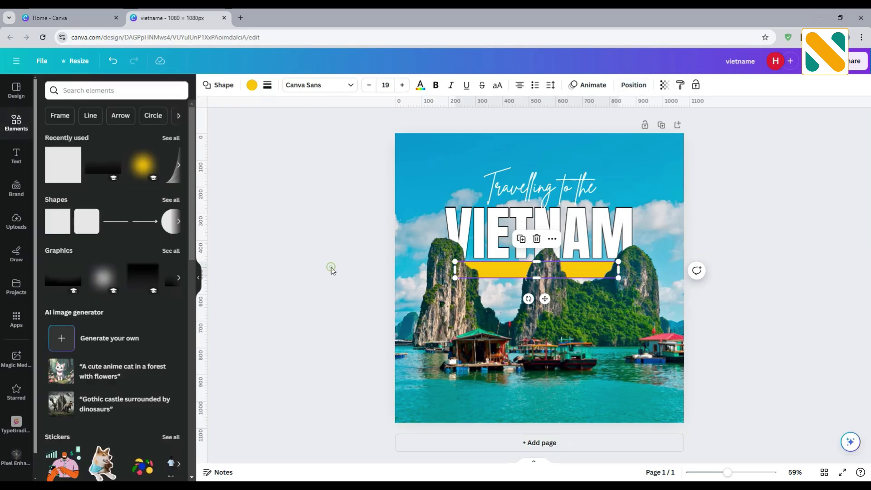
# Step: Duplicate the yellow bar, align the copy over the original and shorten it to cover only the left part, ending near the middle peak
pyautogui.click(514, 269)
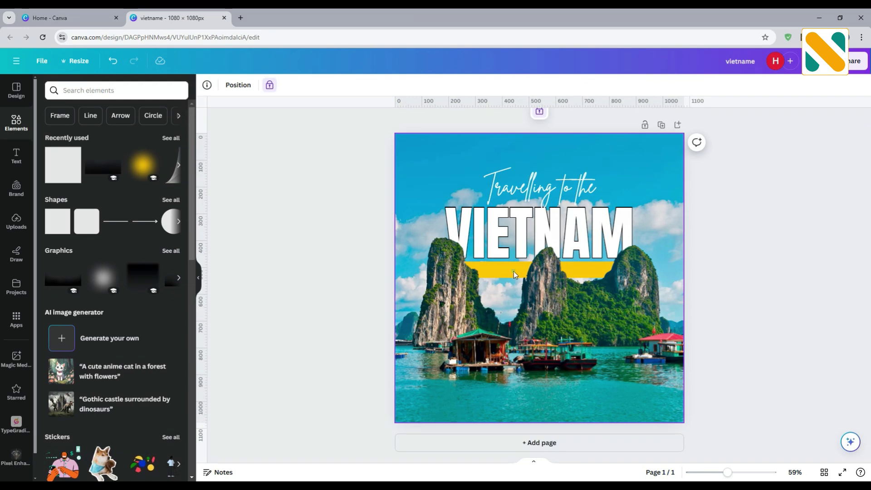
pyautogui.click(514, 272)
pyautogui.click(522, 240)
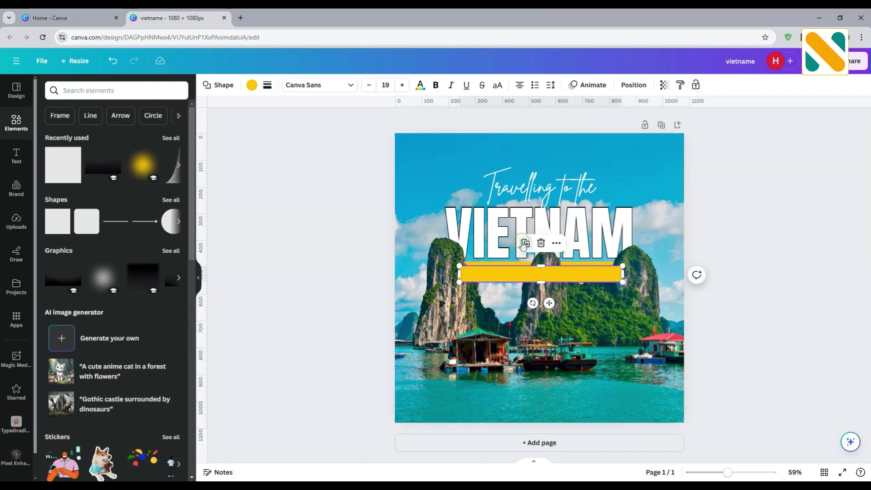
pyautogui.moveTo(513, 277); pyautogui.dragTo(506, 271)
pyautogui.moveTo(622, 270); pyautogui.dragTo(525, 273)
pyautogui.click(347, 258)
# Step: Add a subheading text reading "for 15 days"
pyautogui.click(16, 154)
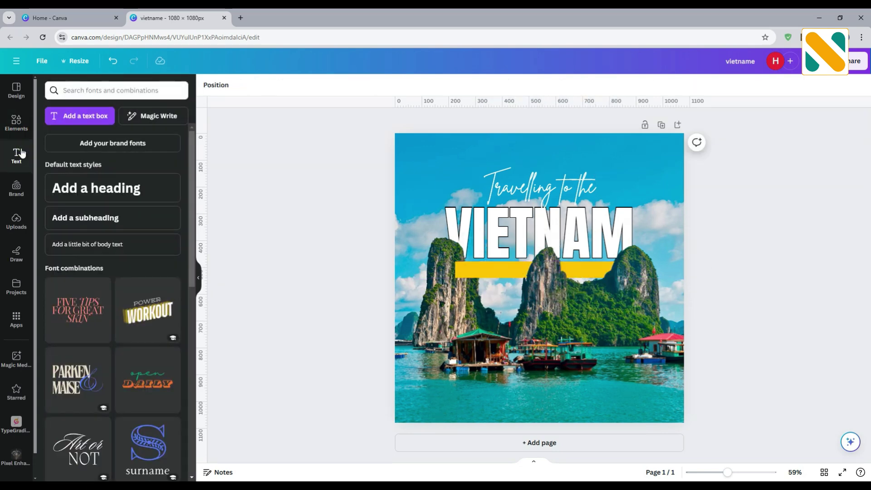
pyautogui.click(114, 221)
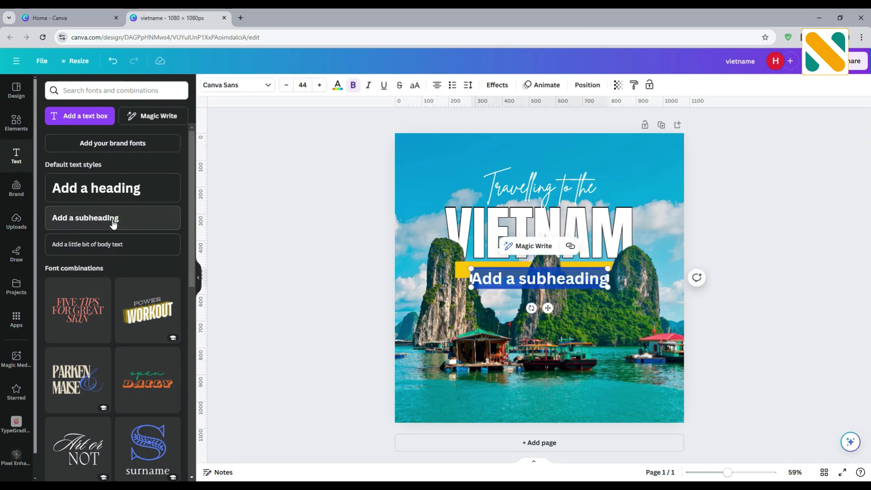
pyautogui.write('for 25 days')
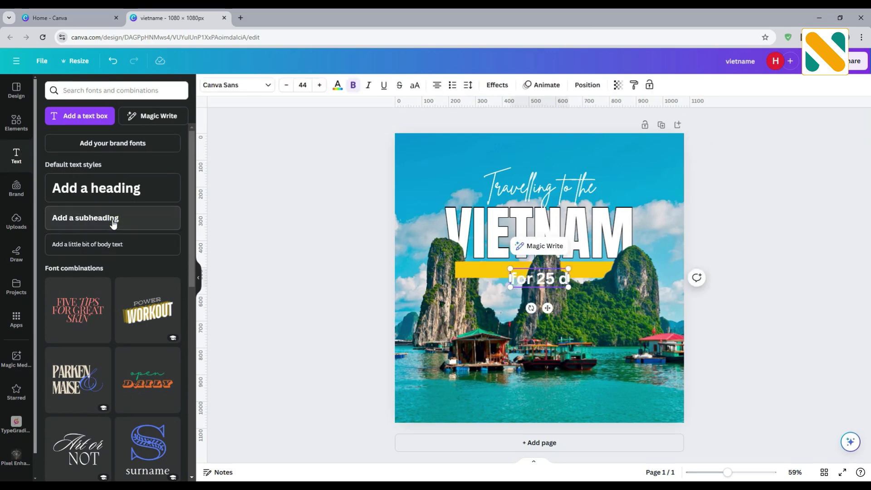
pyautogui.doubleClick(534, 278)
pyautogui.write('15')
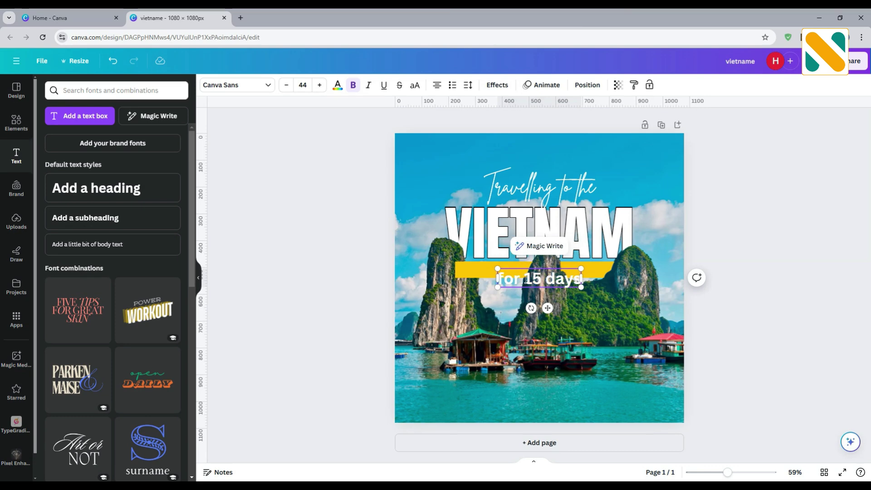
# Step: Set the "for 15 days" text in uppercase Montserrat, shrink it to size 25.4 and place it on the front yellow bar
pyautogui.click(236, 85)
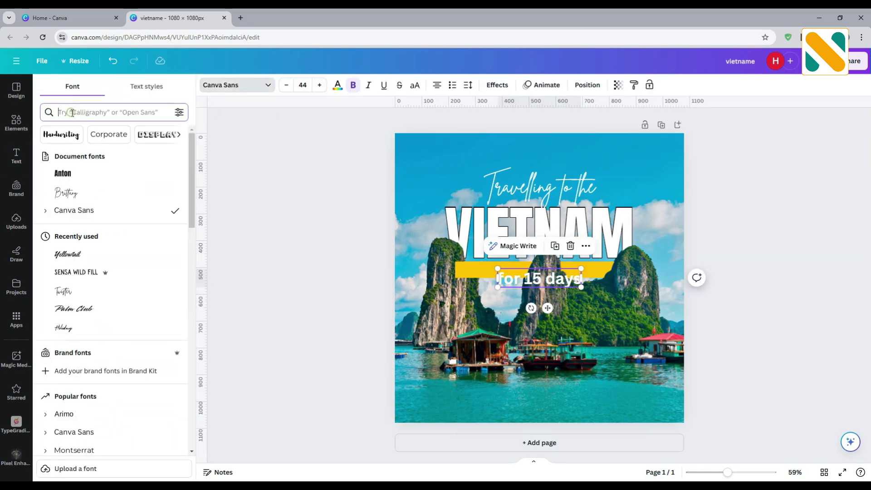
pyautogui.write('montserrat')
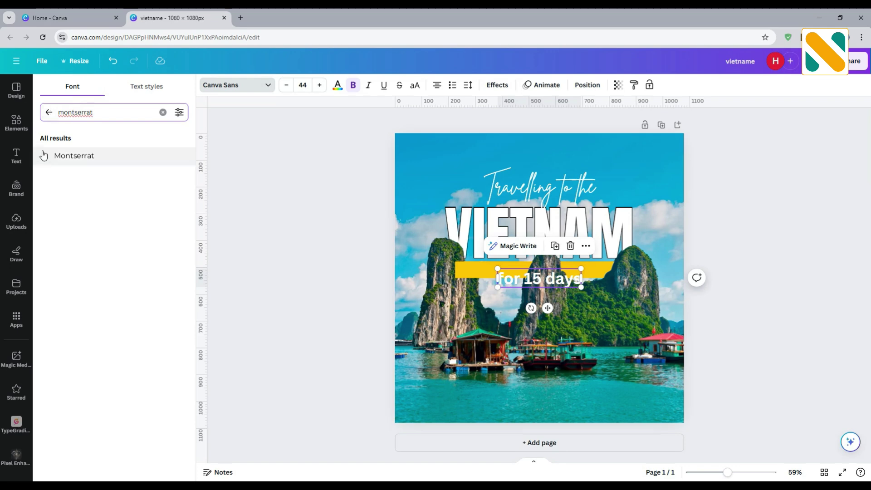
pyautogui.click(45, 157)
pyautogui.click(415, 85)
pyautogui.moveTo(581, 287); pyautogui.dragTo(502, 298)
pyautogui.moveTo(468, 268); pyautogui.dragTo(496, 271)
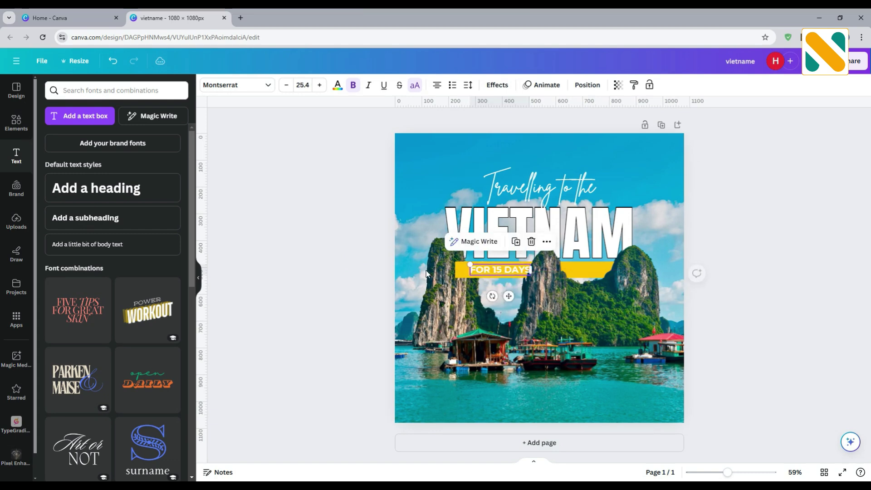
pyautogui.click(372, 259)
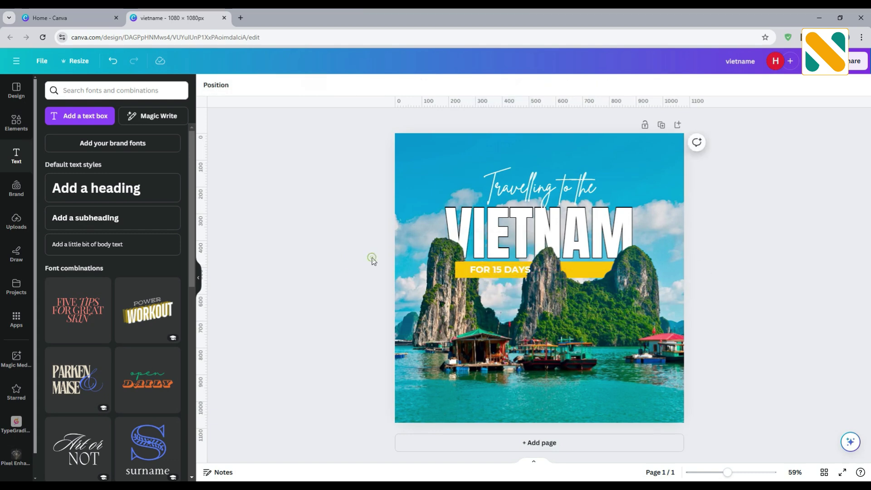
# Step: Search the graphics for "airplane icon" and add the round airplane badge to the page
pyautogui.click(27, 127)
pyautogui.click(85, 91)
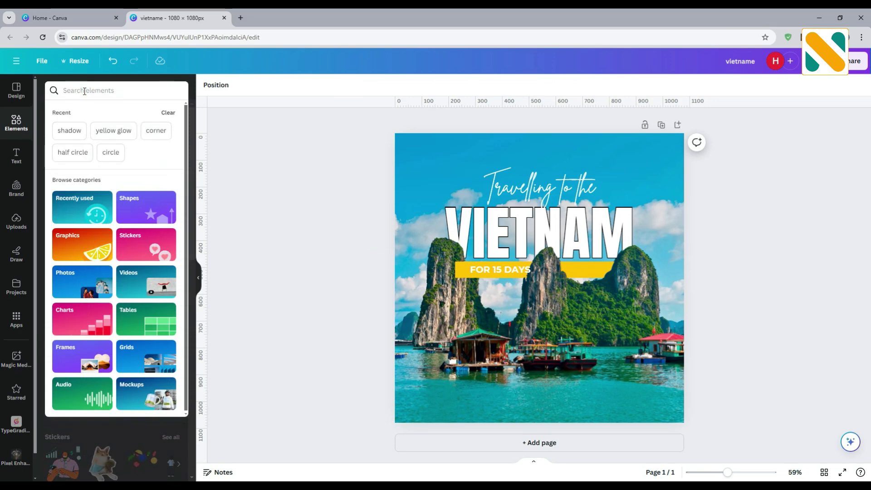
pyautogui.write('airplan')
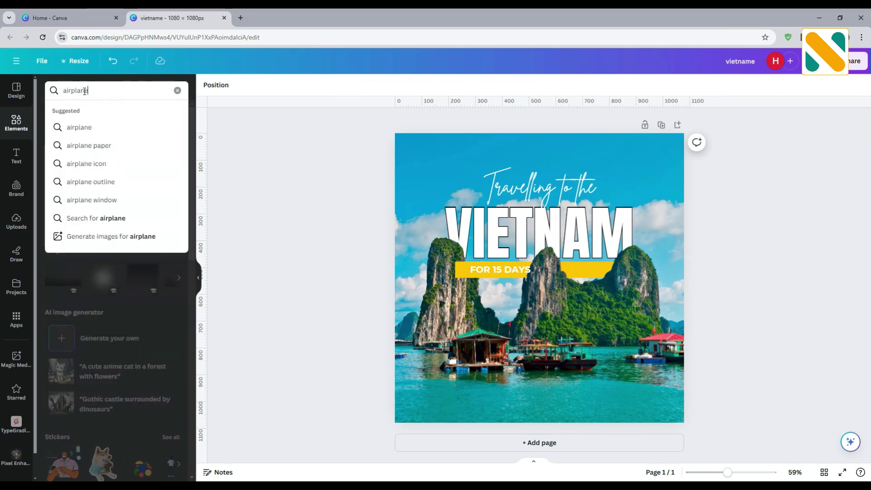
pyautogui.write('e')
pyautogui.press('Return')
pyautogui.click(78, 116)
pyautogui.click(118, 92)
pyautogui.write('icon')
pyautogui.press('Return')
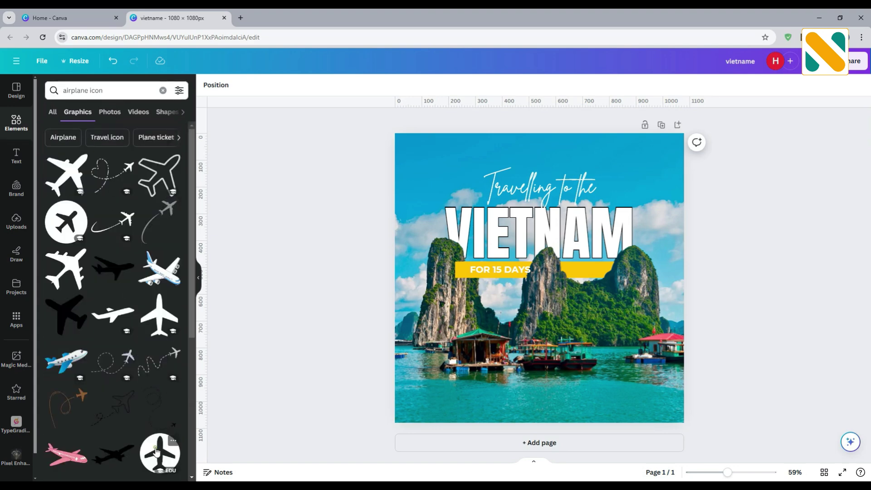
pyautogui.click(157, 451)
# Step: Shrink the airplane badge to fit on the yellow bar just before FOR 15 DAYS and recolour it white
pyautogui.click(331, 284)
pyautogui.click(580, 294)
pyautogui.moveTo(596, 224); pyautogui.dragTo(472, 297)
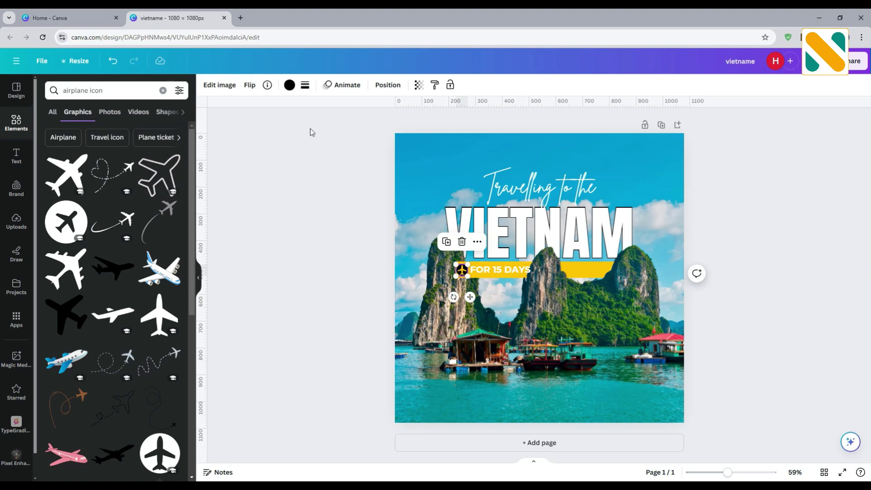
pyautogui.click(290, 86)
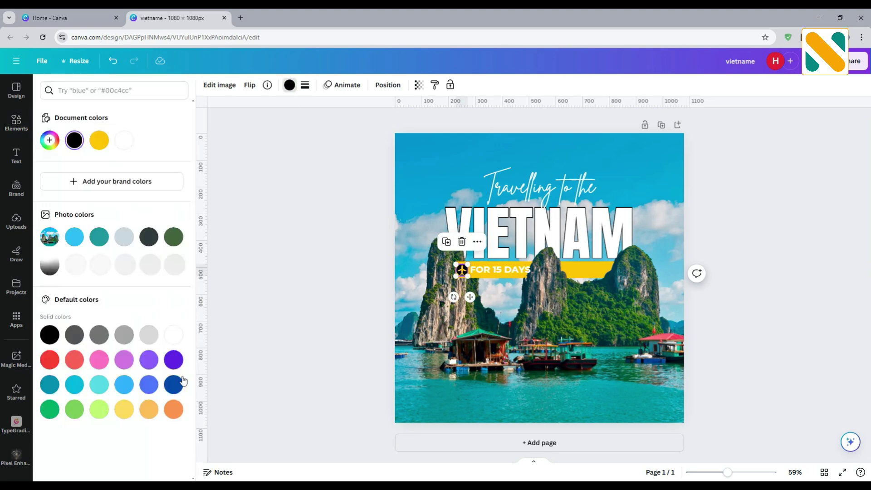
pyautogui.click(312, 287)
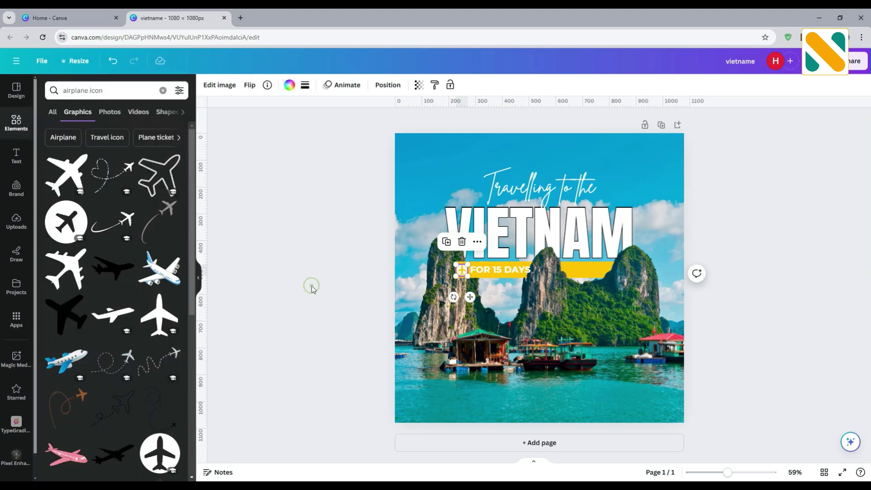
# Step: Search the graphics for "blue shadow" and add the bright cyan-blue gradient to the page
pyautogui.click(25, 128)
pyautogui.click(97, 90)
pyautogui.write('bl')
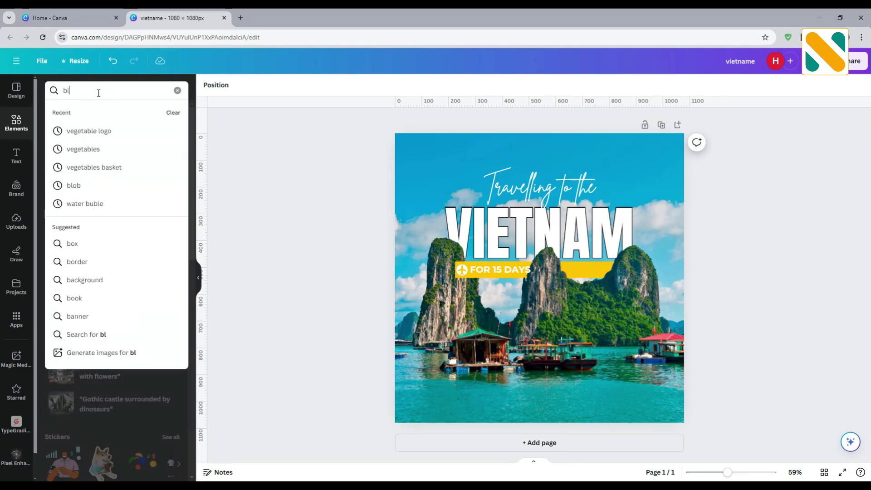
pyautogui.write('ue shadow')
pyautogui.press('Return')
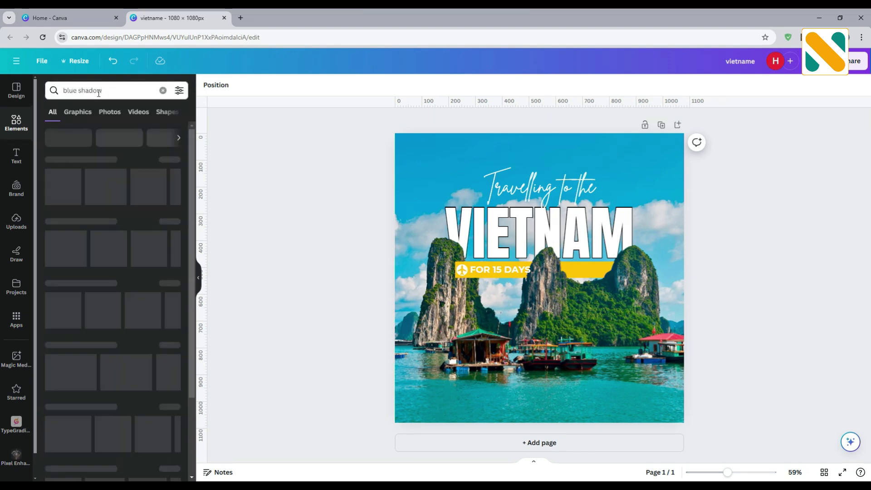
pyautogui.click(85, 112)
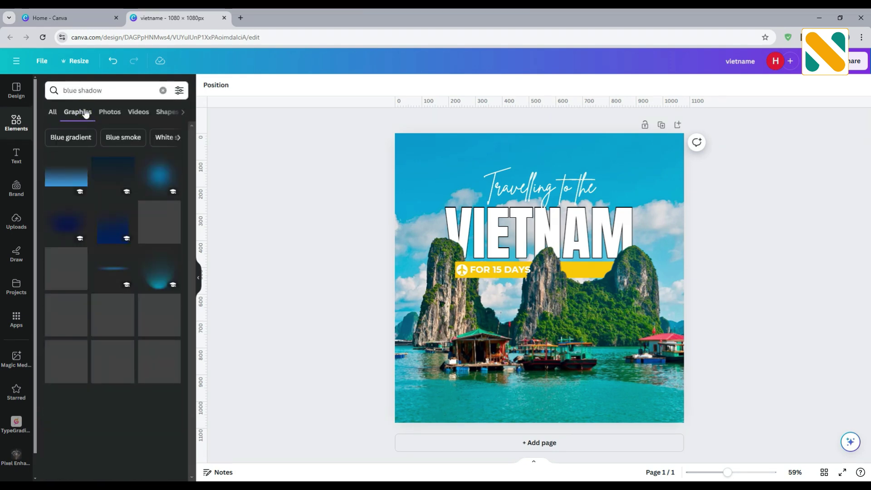
pyautogui.click(158, 316)
# Step: Enlarge the blue gradient to span the page width, lower it over the water at the page's bottom and lock it
pyautogui.moveTo(490, 342); pyautogui.dragTo(481, 410)
pyautogui.moveTo(626, 311); pyautogui.dragTo(695, 295)
pyautogui.moveTo(605, 355); pyautogui.dragTo(603, 393)
pyautogui.click(554, 295)
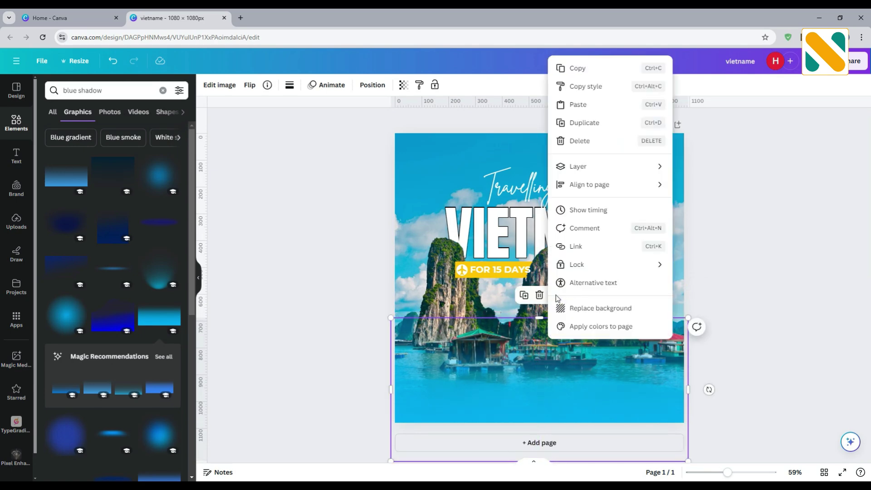
pyautogui.moveTo(590, 264)
pyautogui.click(695, 273)
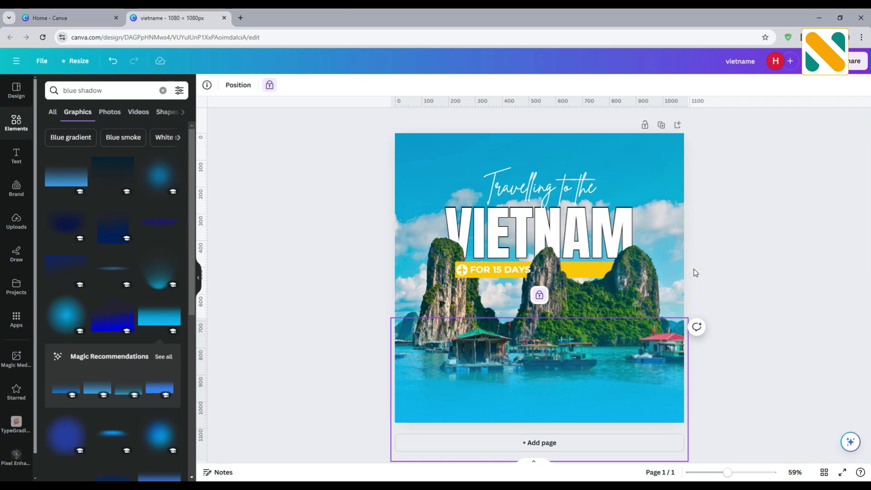
# Step: Search for "book now", add the orange arrow button, and shrink it to sit centred over the boats below the mountains
pyautogui.click(47, 89)
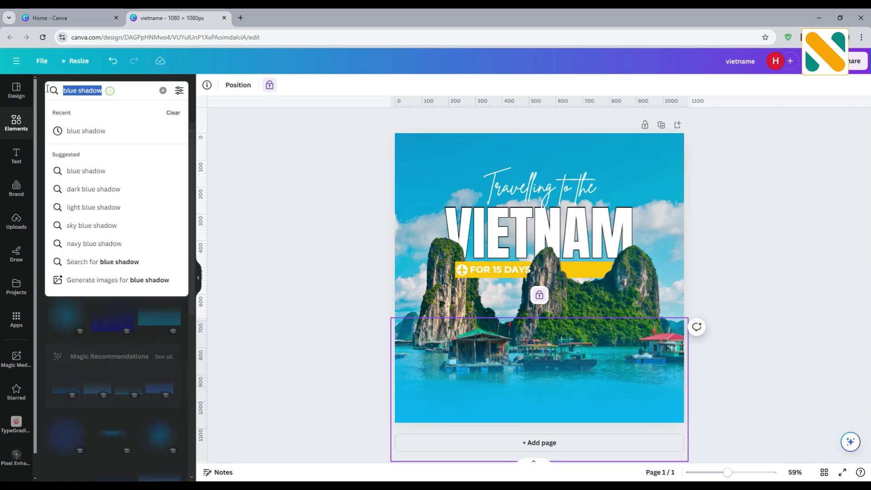
pyautogui.write('book now')
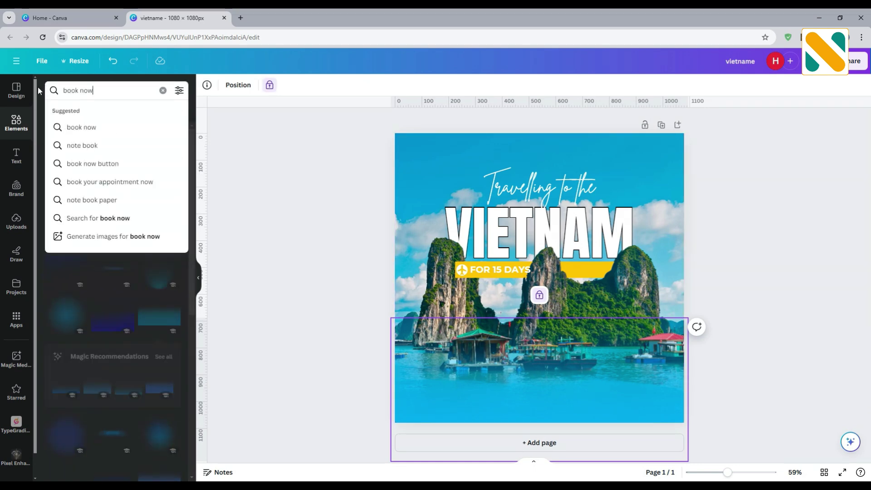
pyautogui.press('Return')
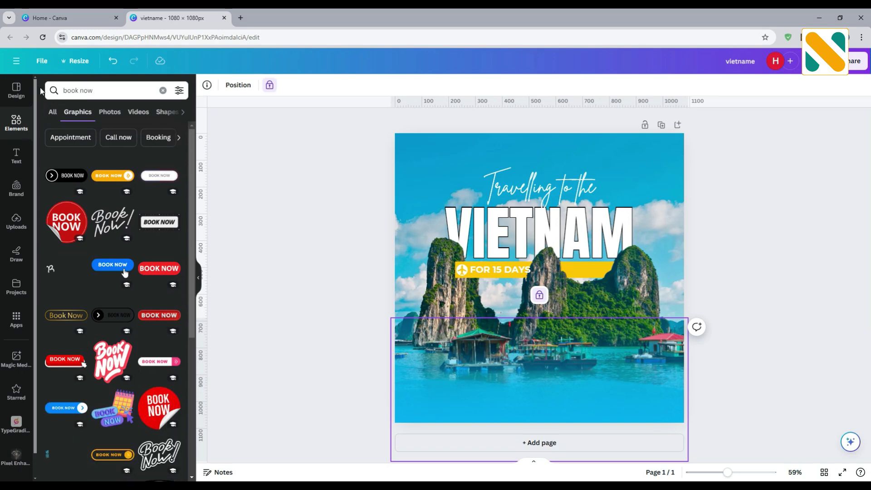
pyautogui.click(112, 176)
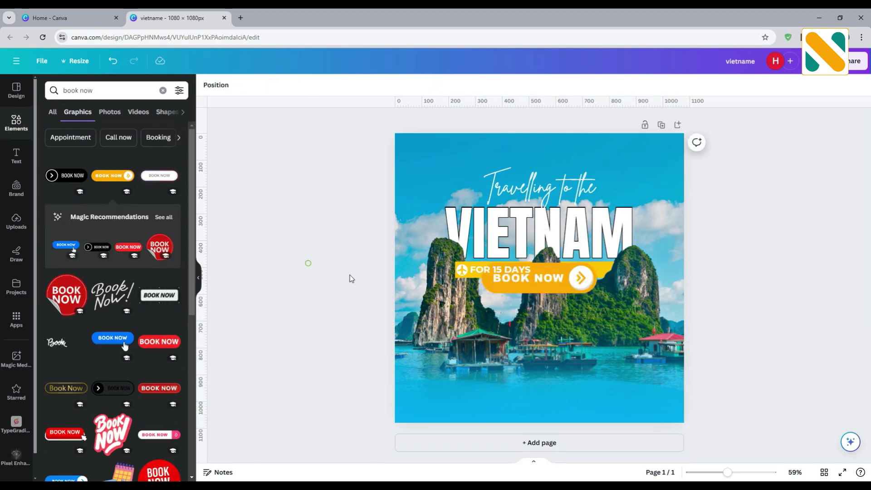
pyautogui.moveTo(534, 299); pyautogui.dragTo(533, 358)
pyautogui.moveTo(597, 323); pyautogui.dragTo(539, 348)
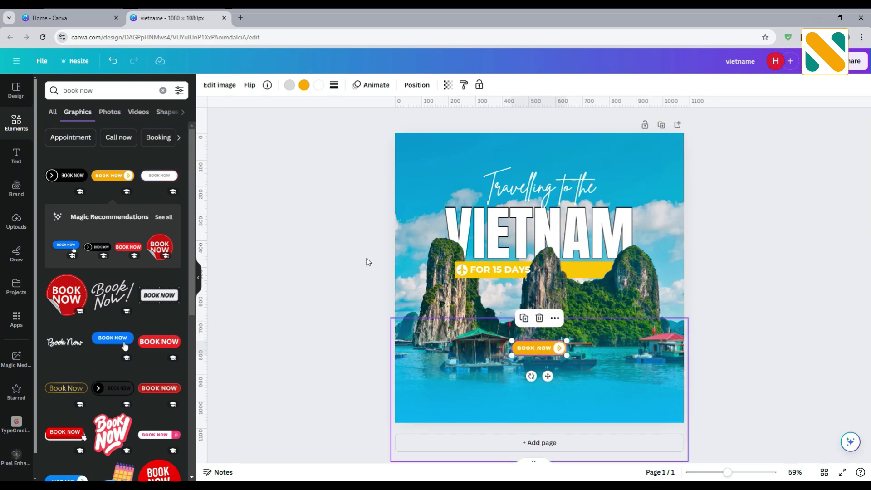
# Step: Search the graphics for "glow button" and add the orange glowing rounded outline to the page
pyautogui.click(59, 94)
pyautogui.write('glow bu')
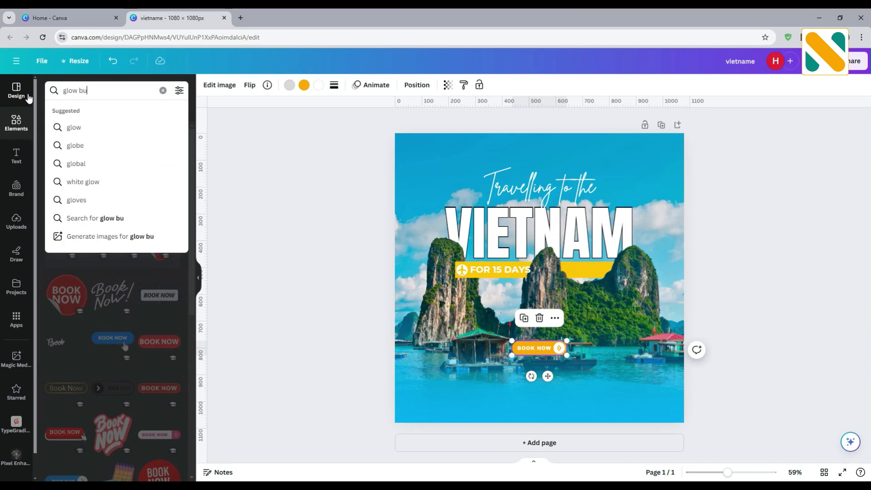
pyautogui.write('tton')
pyautogui.press('Return')
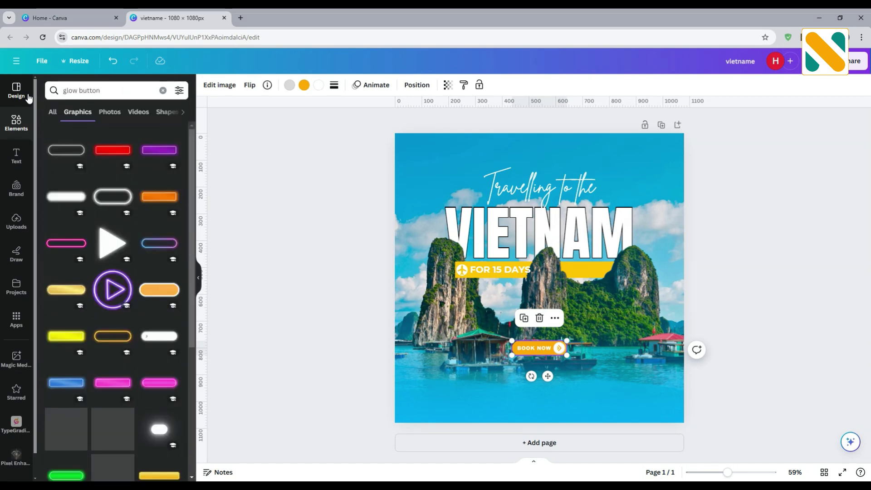
pyautogui.click(111, 336)
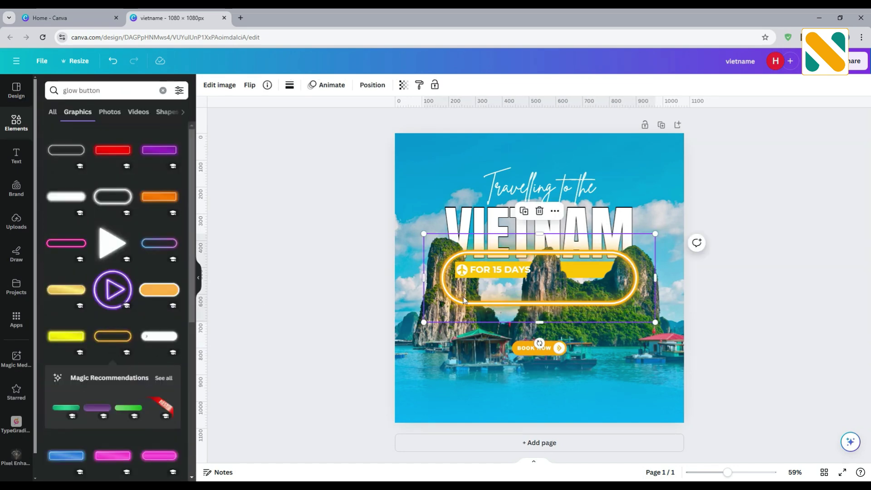
# Step: Shrink the glowing orange outline and fine-tune its size and position so it frames the BOOK NOW button
pyautogui.moveTo(477, 279); pyautogui.dragTo(476, 314)
pyautogui.moveTo(438, 283); pyautogui.dragTo(515, 320)
pyautogui.moveTo(656, 361); pyautogui.dragTo(574, 335)
pyautogui.moveTo(547, 386); pyautogui.dragTo(546, 385)
pyautogui.click(341, 307)
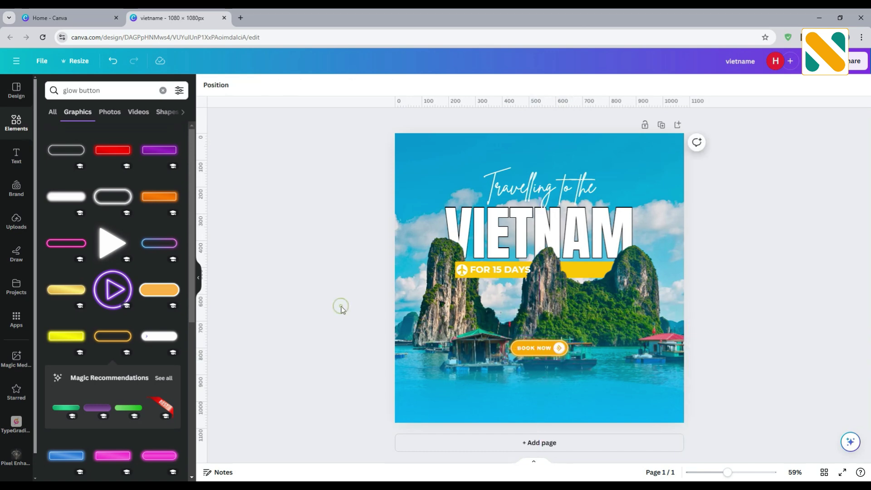
pyautogui.click(520, 344)
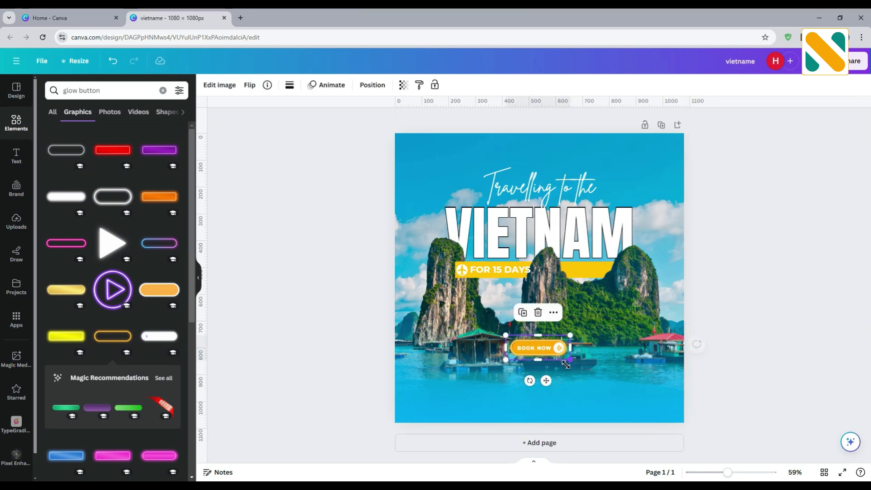
pyautogui.moveTo(548, 382); pyautogui.dragTo(546, 378)
pyautogui.click(353, 309)
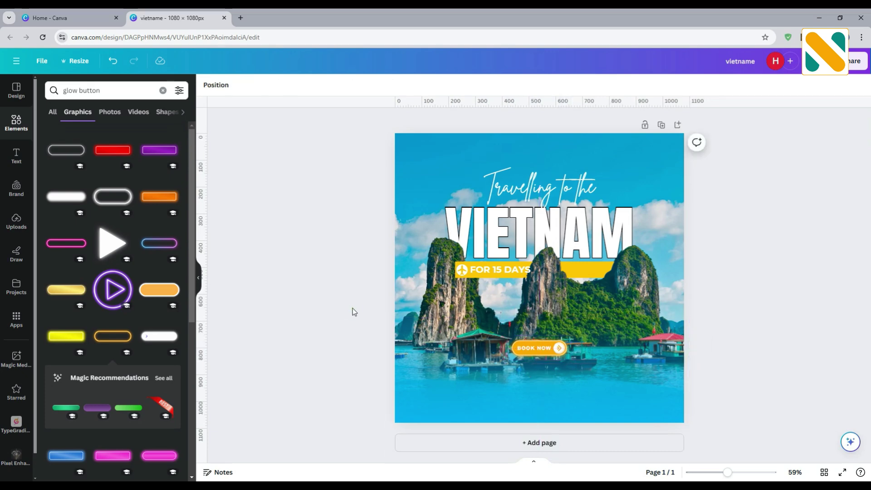
# Step: Add a subheading reading "UNITED STATE" in white Montserrat SemiBold, size 21.5, over the water below the boats
pyautogui.click(18, 154)
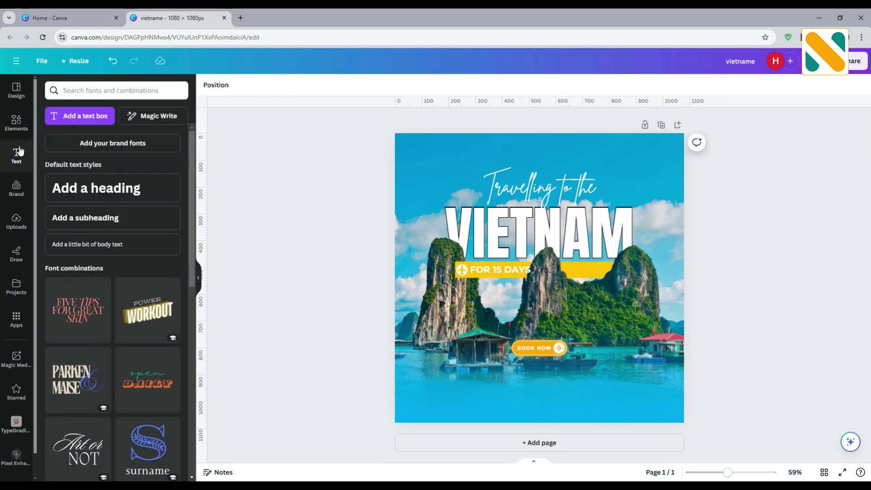
pyautogui.click(100, 220)
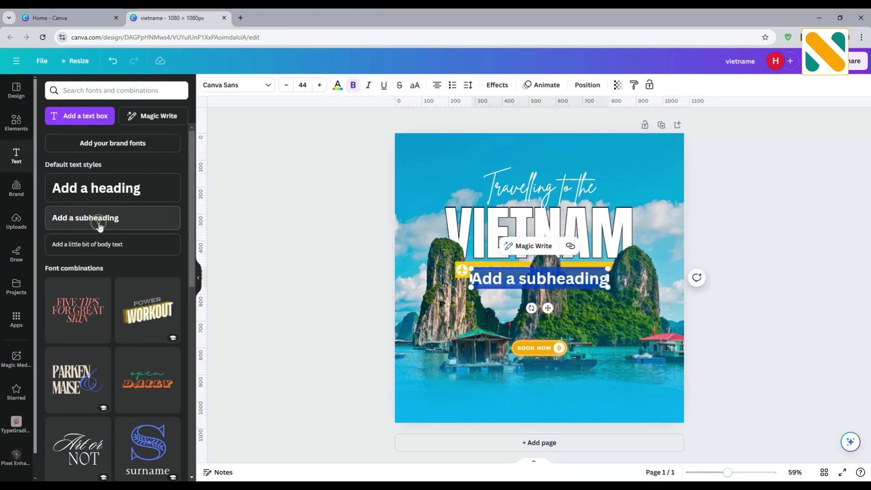
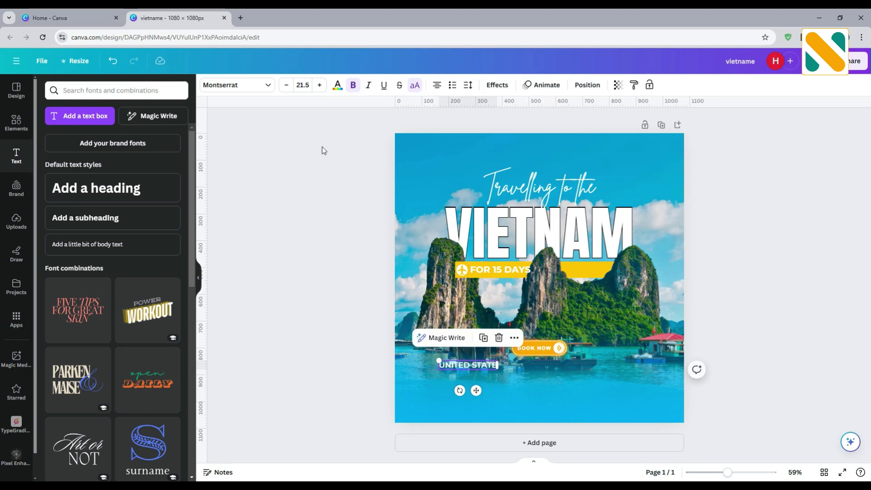
pyautogui.click(268, 87)
pyautogui.click(46, 156)
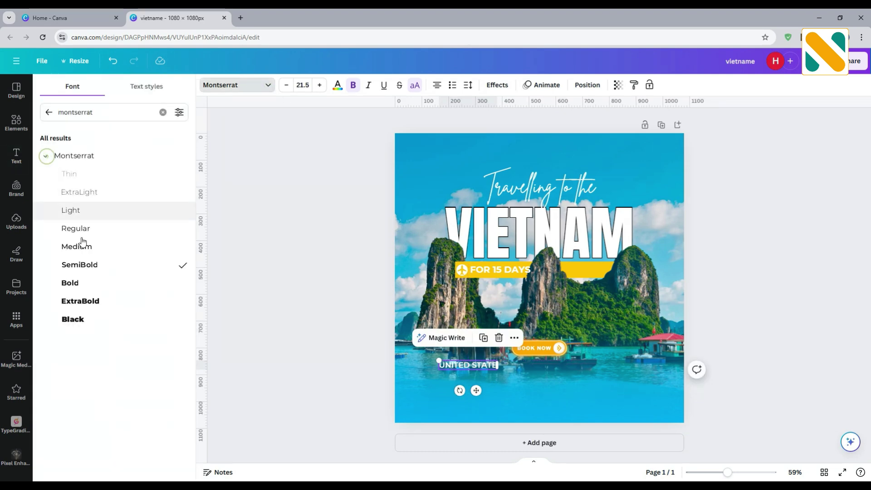
pyautogui.click(348, 313)
pyautogui.click(347, 313)
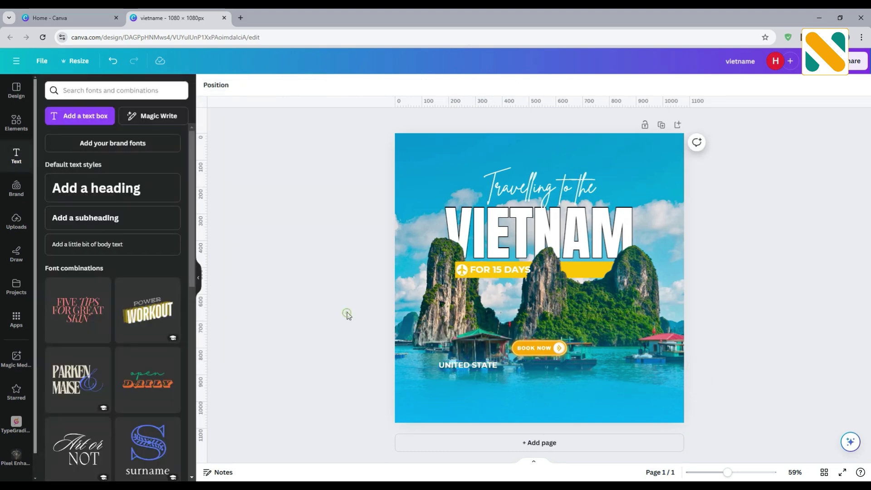
# Step: Duplicate the UNITED STATE text directly below it and set the copy to Montserrat Medium with uppercase turned off
pyautogui.click(482, 368)
pyautogui.moveTo(481, 368); pyautogui.dragTo(480, 372)
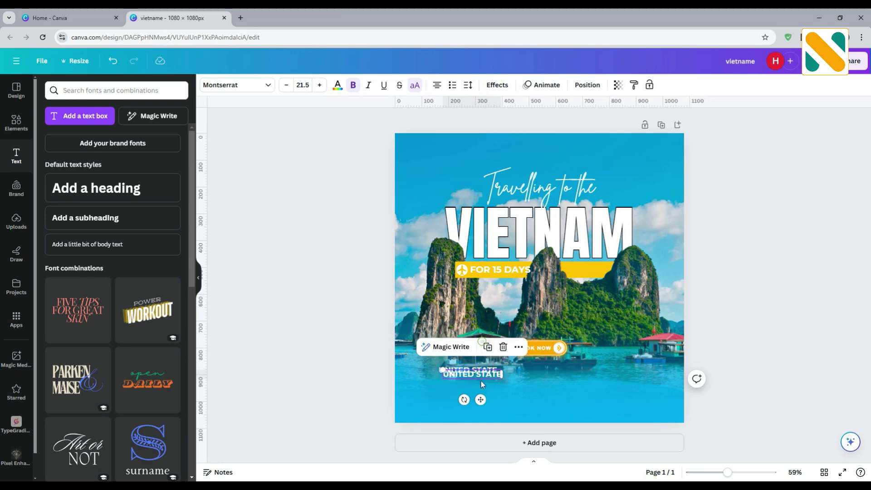
pyautogui.moveTo(474, 396); pyautogui.dragTo(476, 410)
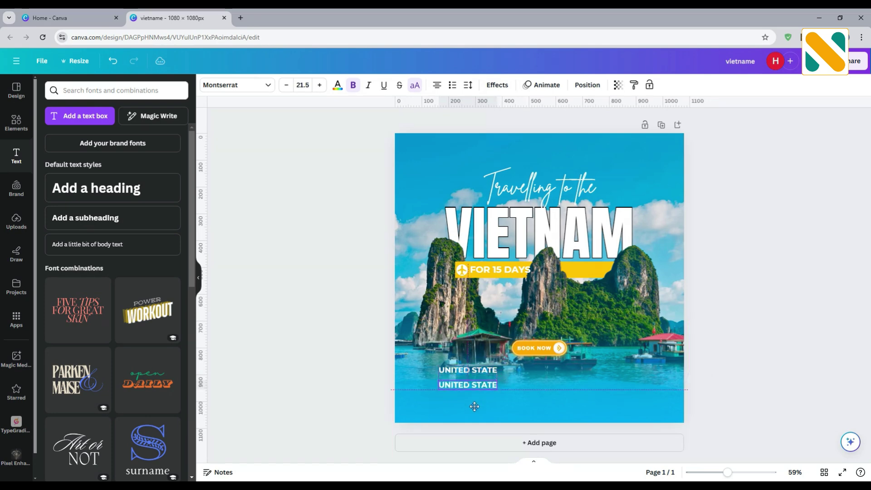
pyautogui.click(266, 87)
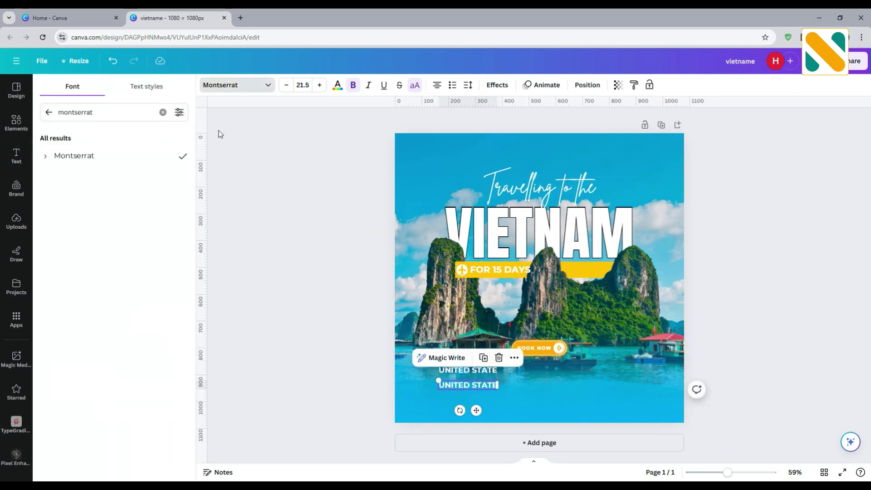
pyautogui.click(50, 158)
pyautogui.click(94, 254)
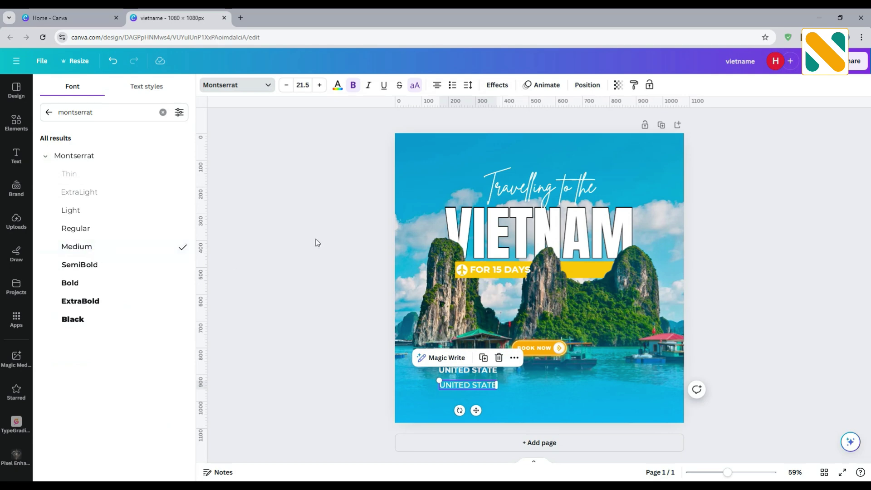
pyautogui.click(415, 85)
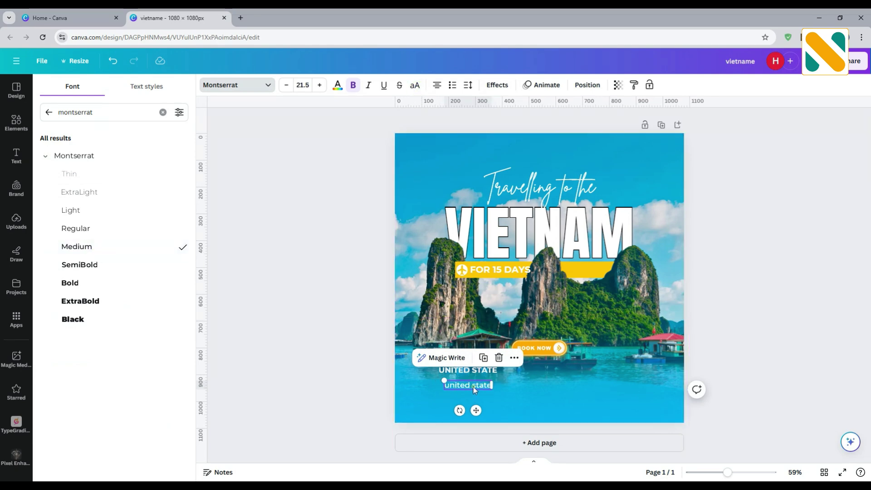
# Step: Replace the copied text with the contact phone number and shrink it to size 16.4 below the UNITED STATE heading
pyautogui.write('01/')
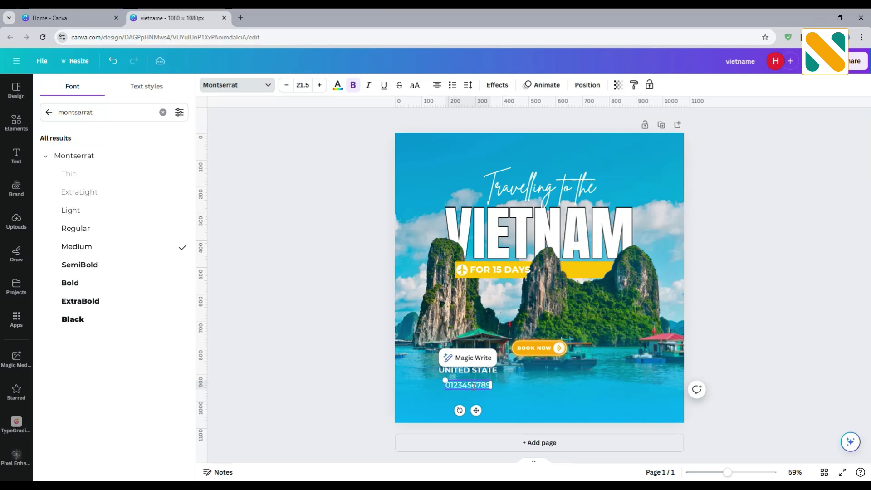
pyautogui.press('Escape')
pyautogui.click(393, 363)
pyautogui.click(468, 386)
pyautogui.moveTo(492, 389)
pyautogui.mouseDown()
pyautogui.moveTo(481, 386)
pyautogui.moveTo(498, 384)
pyautogui.mouseUp()
# Step: Search the graphics for "call", add the round phone icon and shrink it to sit under the start of UNITED STATE
pyautogui.click(17, 121)
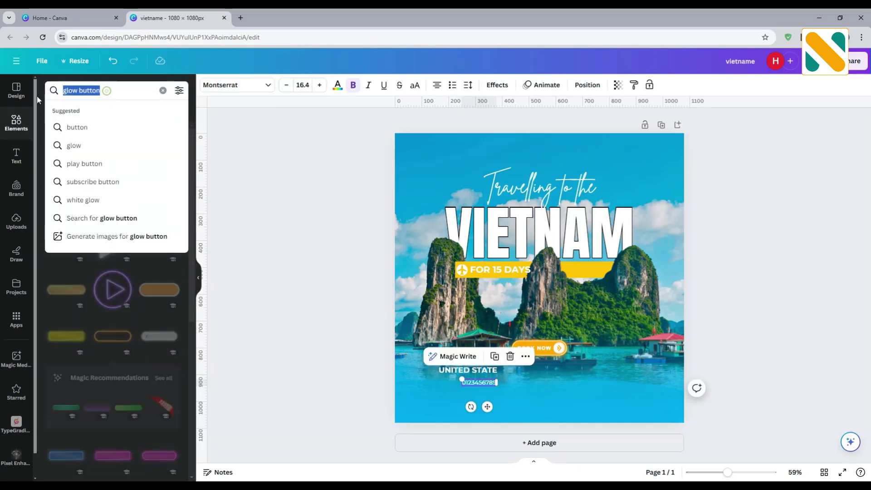
pyautogui.write('call')
pyautogui.press('Return')
pyautogui.click(159, 214)
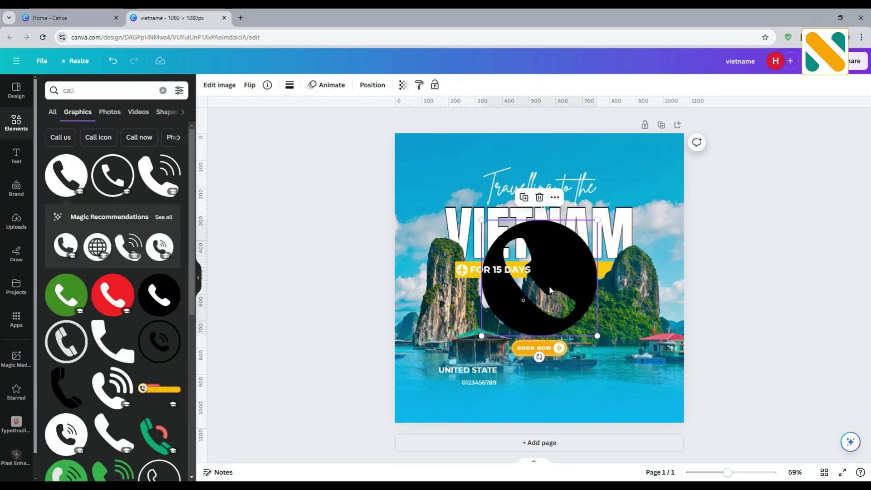
pyautogui.moveTo(597, 220); pyautogui.dragTo(443, 381)
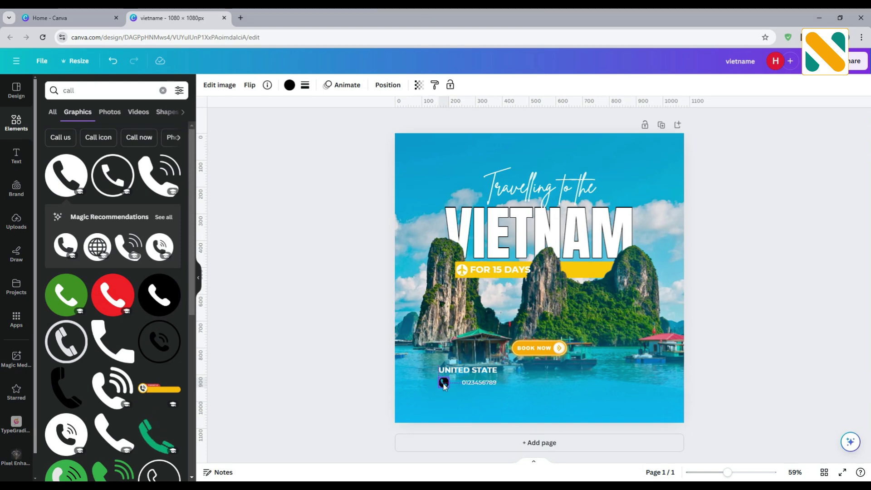
# Step: Recolour the phone icon white
pyautogui.click(290, 85)
pyautogui.click(175, 362)
pyautogui.click(306, 293)
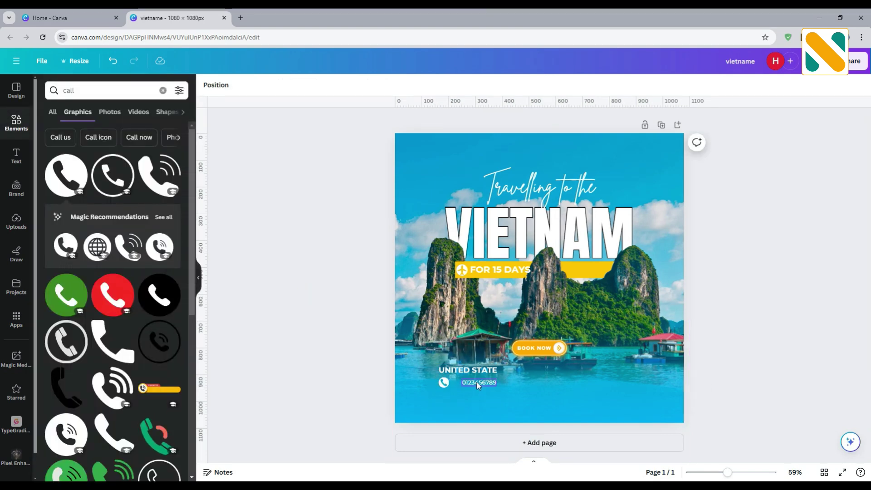
# Step: Move the phone number beside the phone icon, reduce the icon slightly and set the number to size 17.4
pyautogui.moveTo(477, 382); pyautogui.dragTo(447, 386)
pyautogui.click(444, 383)
pyautogui.click(461, 381)
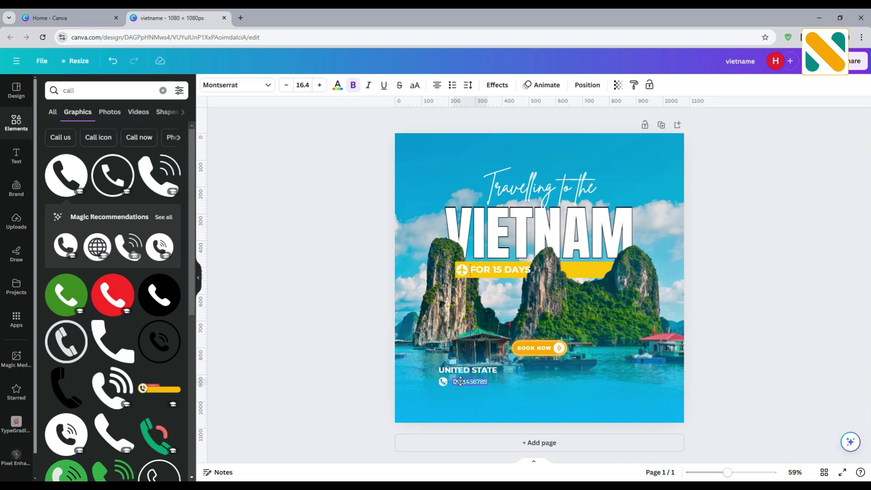
pyautogui.click(358, 358)
pyautogui.click(474, 381)
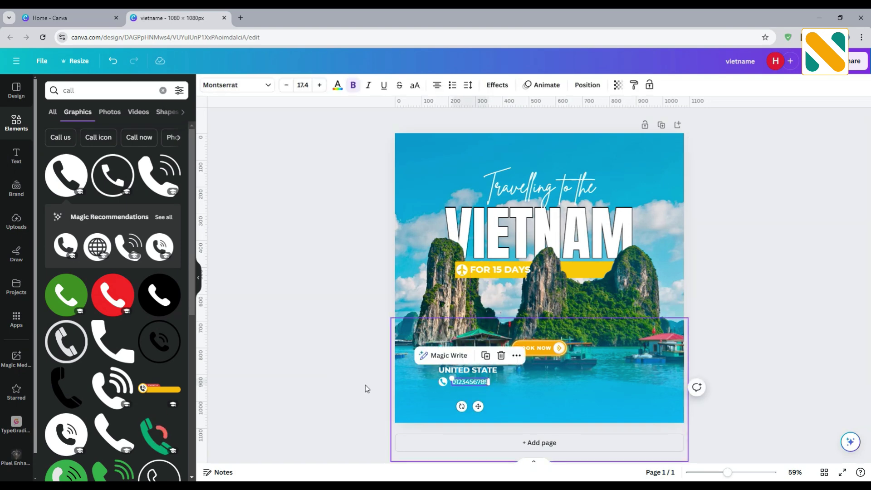
pyautogui.click(342, 368)
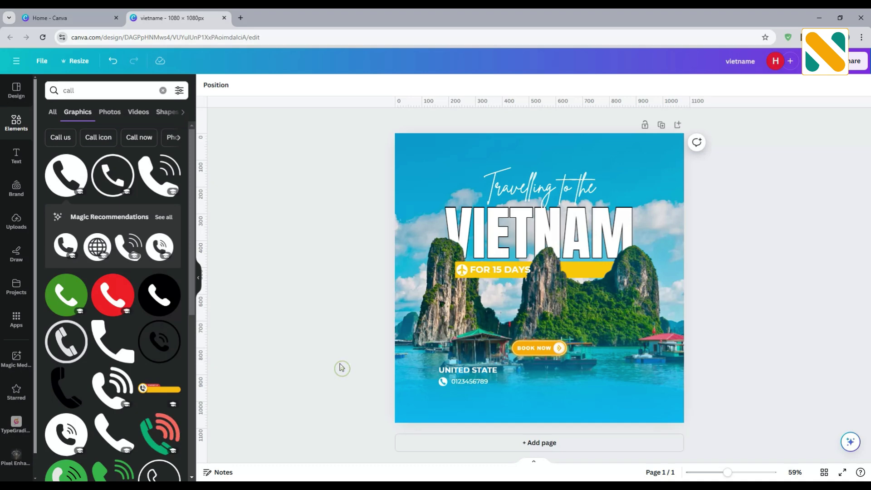
# Step: Search the graphics for "website", add the round globe icon and shrink it to sit below the phone icon
pyautogui.click(84, 90)
pyautogui.write('website')
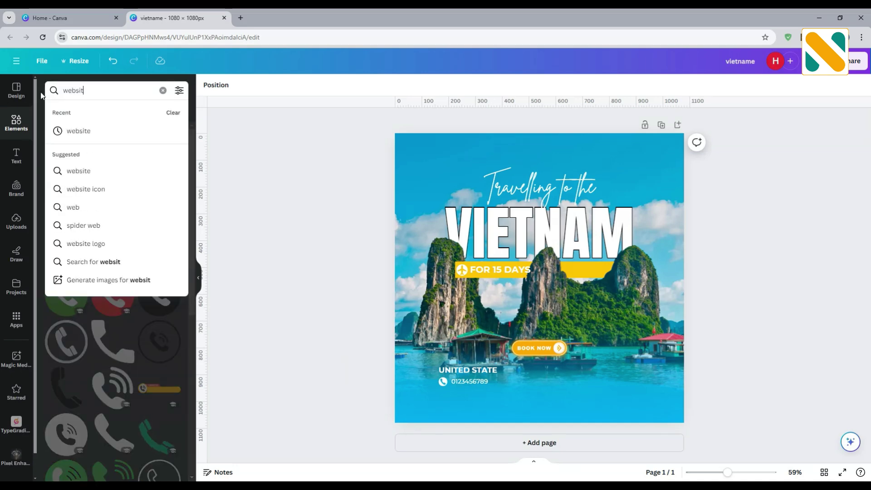
pyautogui.press('Return')
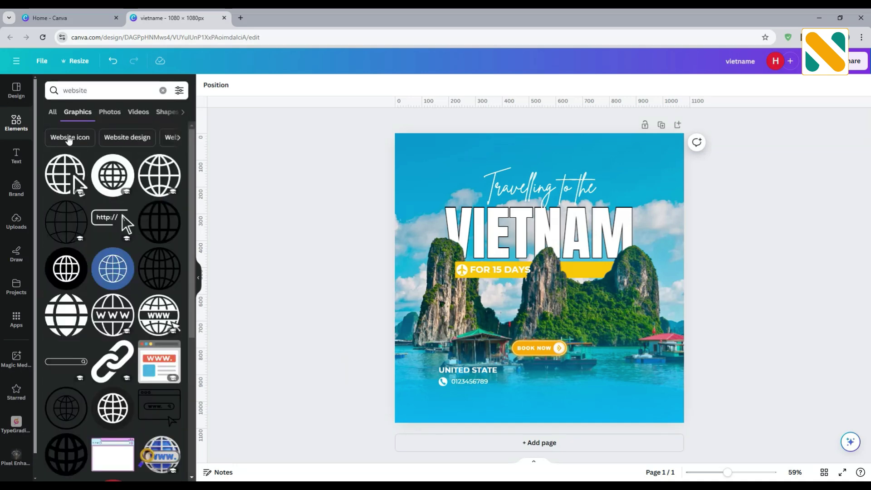
pyautogui.click(110, 174)
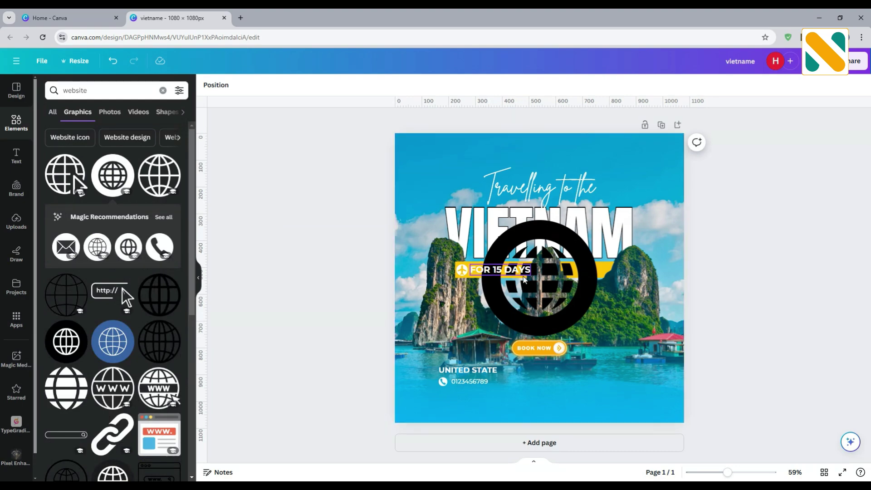
pyautogui.moveTo(549, 283); pyautogui.dragTo(522, 345)
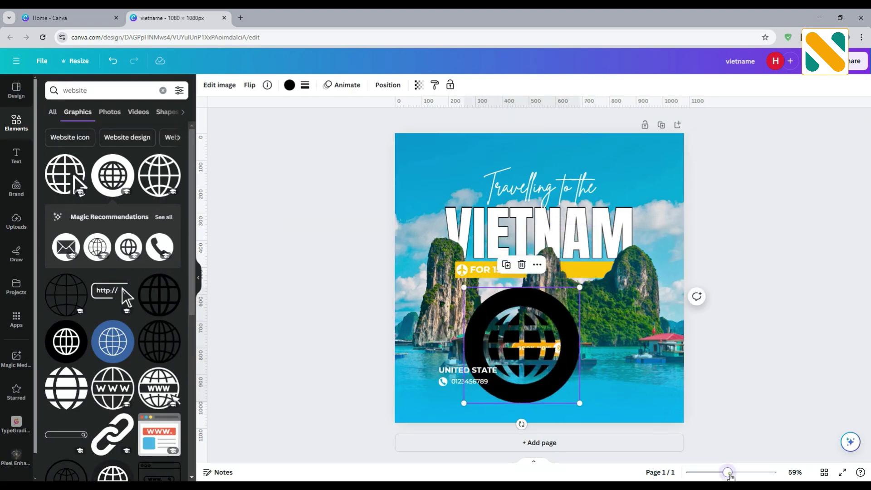
pyautogui.moveTo(728, 472); pyautogui.dragTo(741, 472)
pyautogui.scroll(-3, 486, 270)
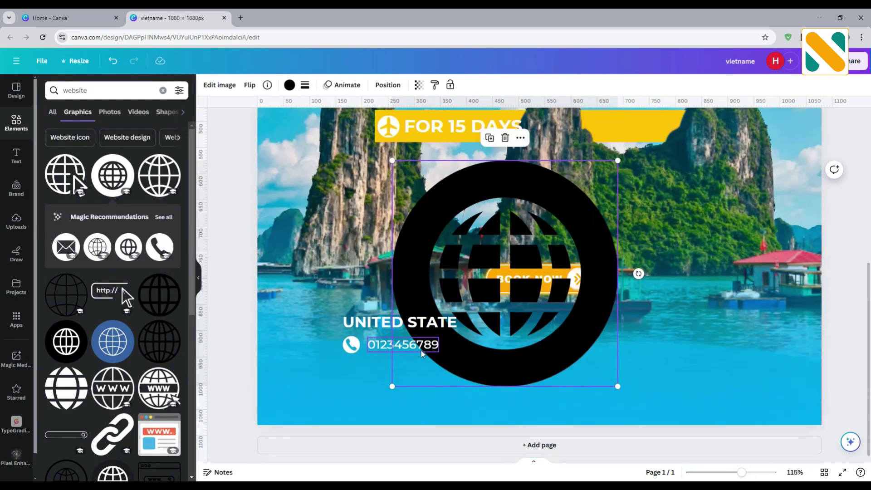
pyautogui.moveTo(618, 159); pyautogui.dragTo(362, 381)
# Step: Recolour the globe icon white and align it under the phone icon with a spacing of 10
pyautogui.click(289, 85)
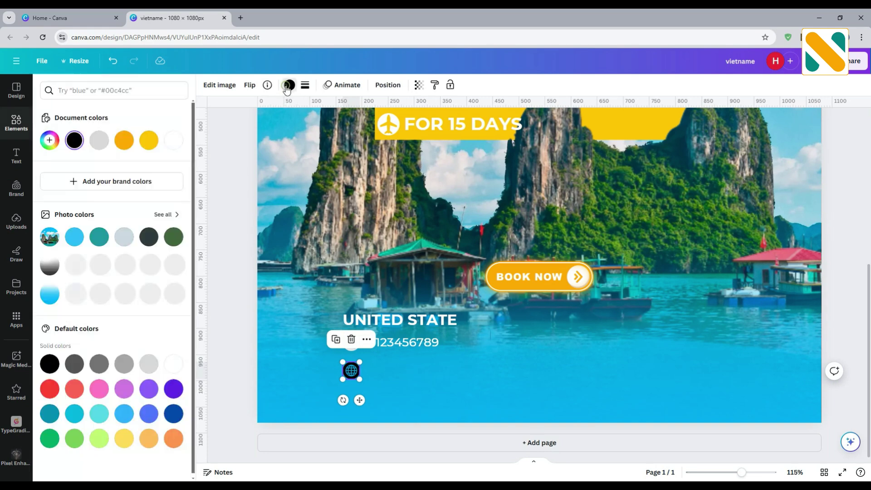
pyautogui.click(174, 363)
pyautogui.moveTo(358, 401); pyautogui.dragTo(356, 397)
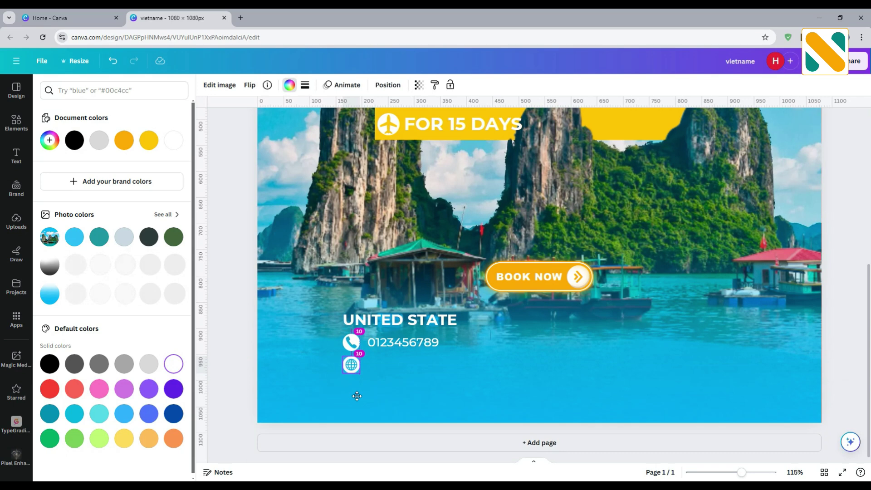
# Step: Duplicate the phone number text beside the globe icon and change the copy to "website.com"
pyautogui.click(391, 344)
pyautogui.click(419, 312)
pyautogui.moveTo(400, 354); pyautogui.dragTo(399, 365)
pyautogui.doubleClick(398, 365)
pyautogui.write('we')
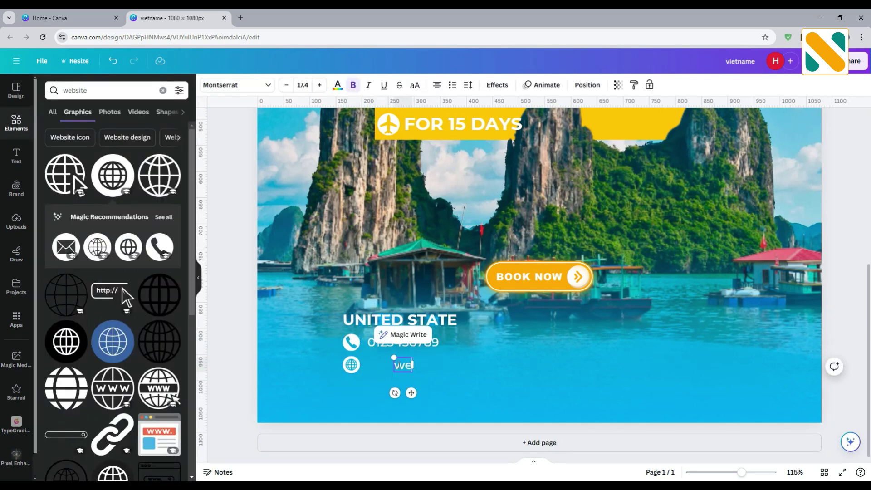
pyautogui.write('bsite.com')
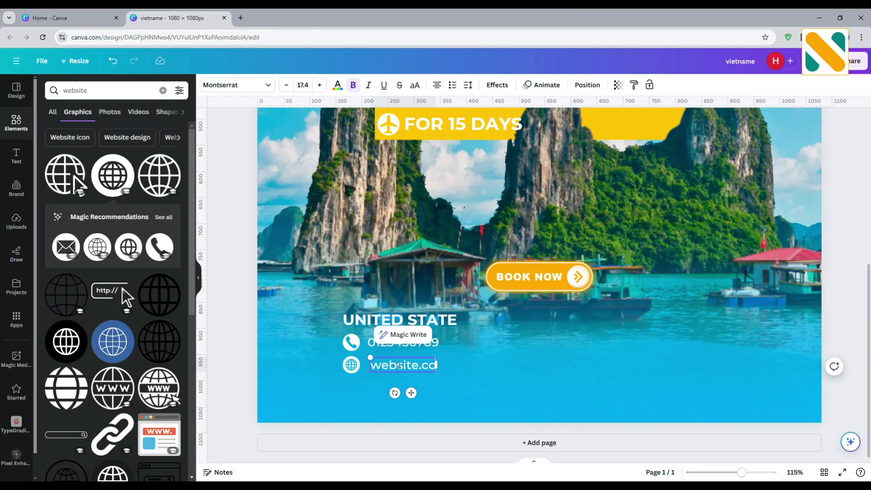
# Step: Align website.com with the start of the phone number, and move it up slightly together with the globe icon
pyautogui.click(230, 323)
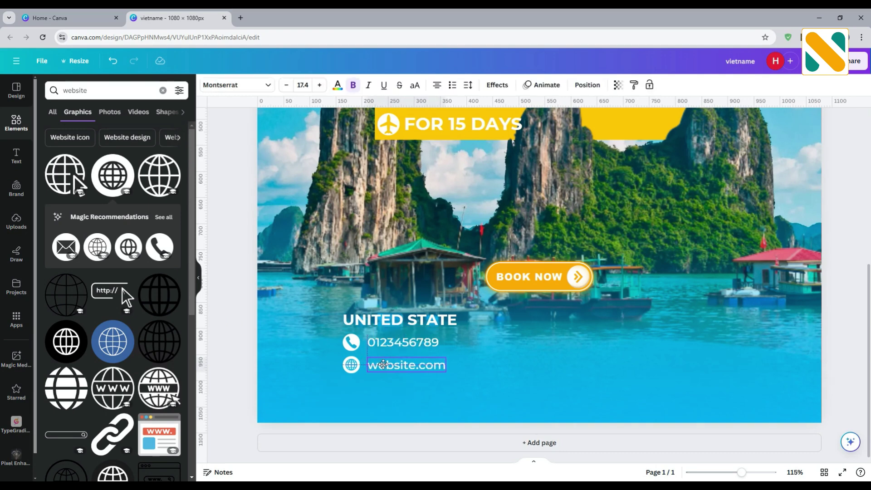
pyautogui.click(291, 363)
pyautogui.click(373, 369)
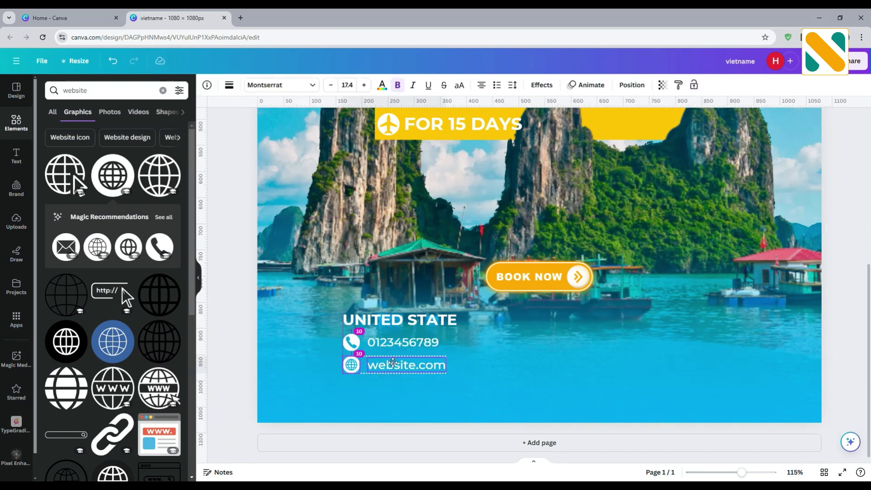
pyautogui.moveTo(374, 368); pyautogui.dragTo(373, 363)
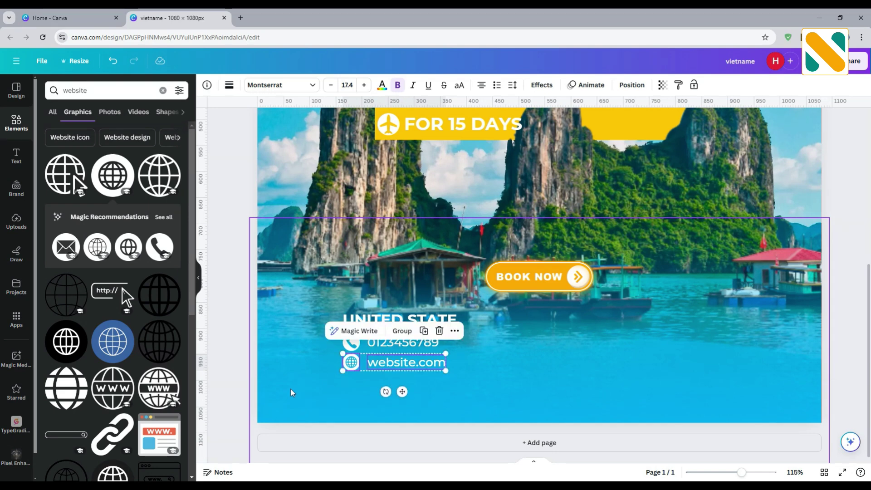
pyautogui.click(312, 384)
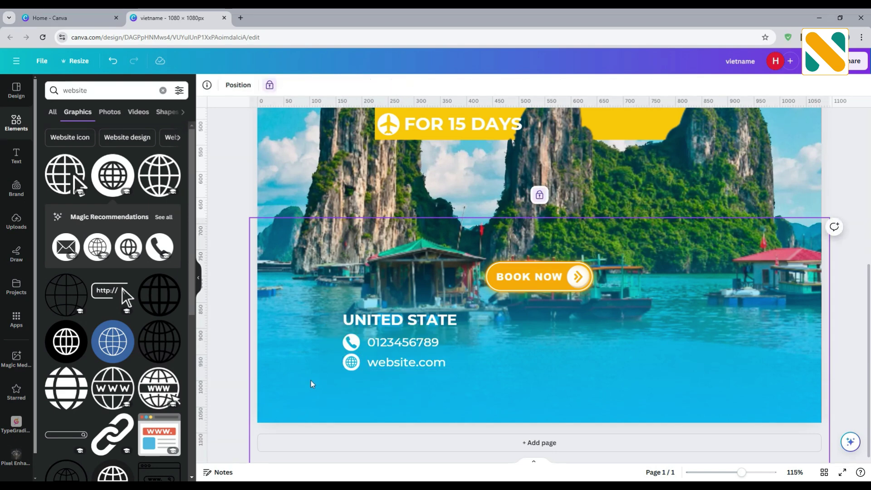
# Step: Add a straight line between UNITED STATE and the phone number and shorten it to roughly the heading's width
pyautogui.click(20, 131)
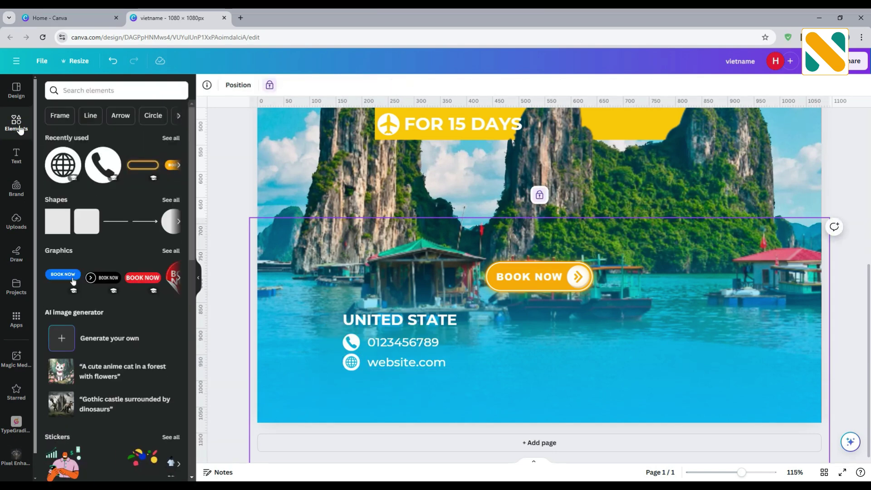
pyautogui.click(116, 221)
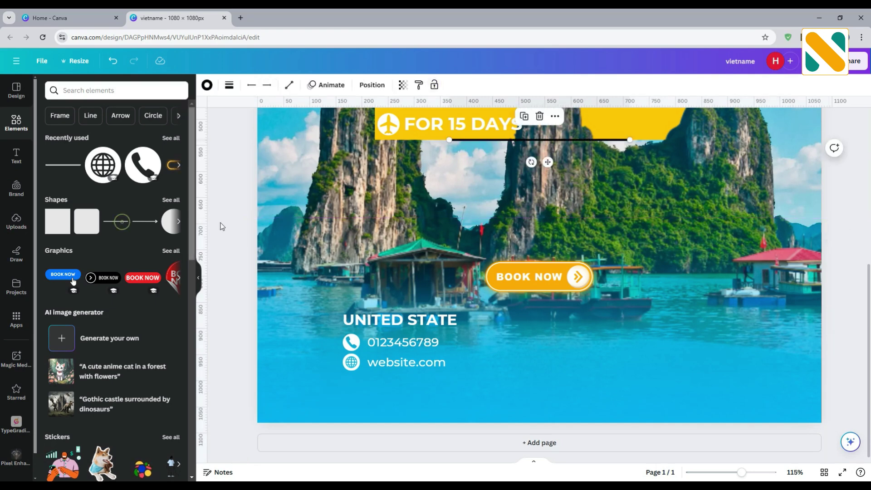
pyautogui.moveTo(505, 144); pyautogui.dragTo(398, 328)
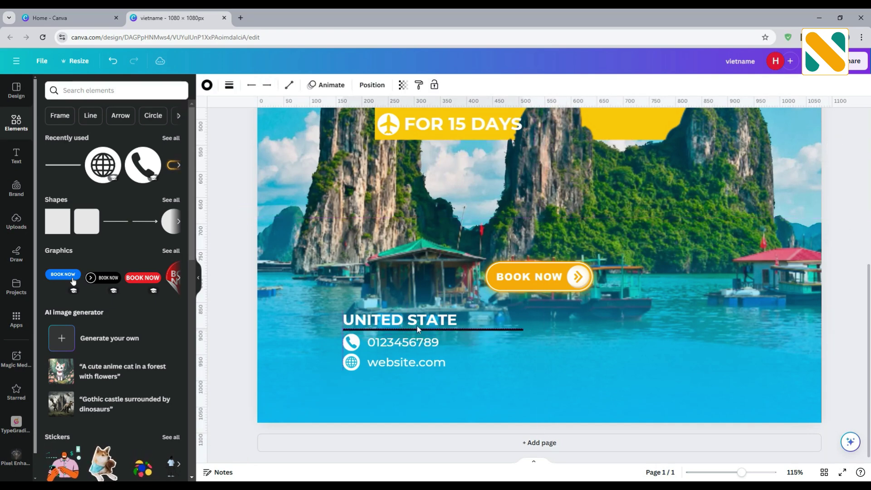
pyautogui.moveTo(524, 328); pyautogui.dragTo(481, 329)
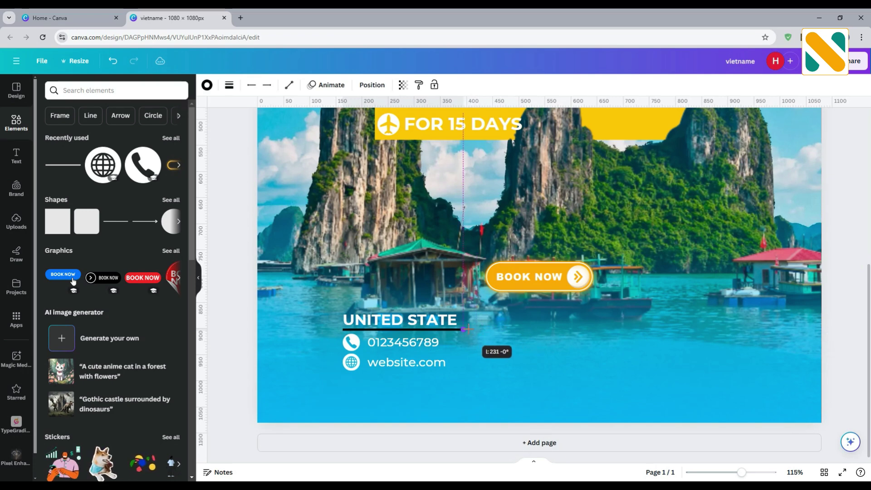
# Step: Fit the line under UNITED STATE to the heading's width, recolour it white and set its weight to 3
pyautogui.moveTo(460, 329); pyautogui.dragTo(457, 330)
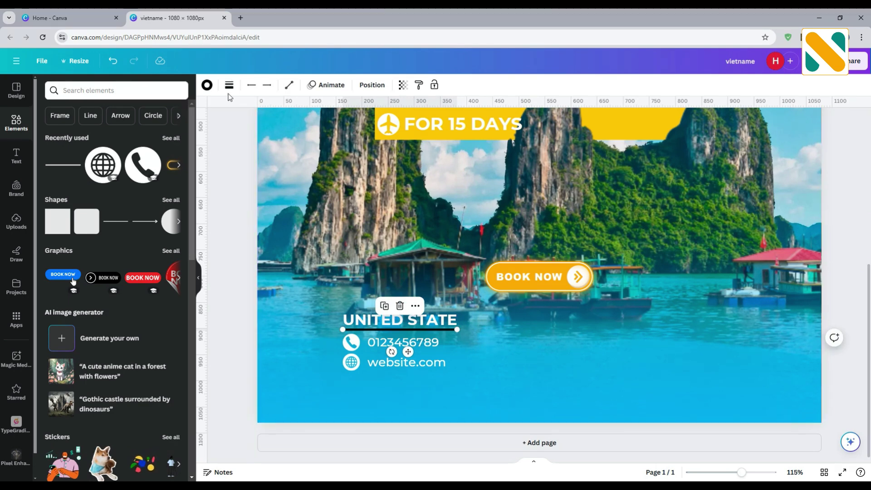
pyautogui.click(207, 85)
pyautogui.click(173, 364)
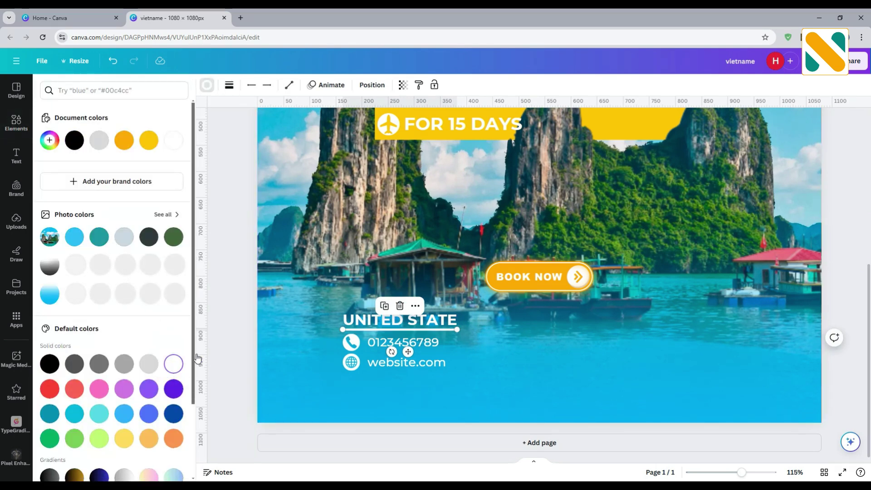
pyautogui.click(229, 85)
pyautogui.click(351, 166)
pyautogui.write('3')
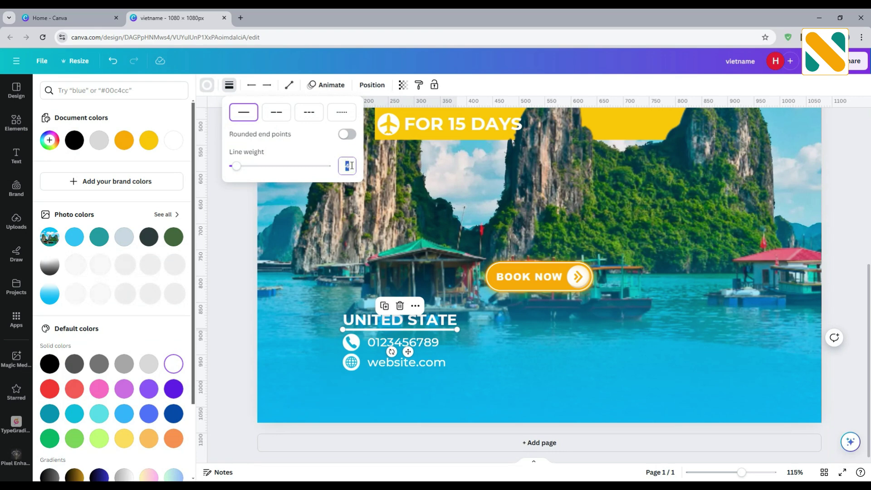
pyautogui.click(232, 284)
pyautogui.press('Escape')
pyautogui.press('Escape')
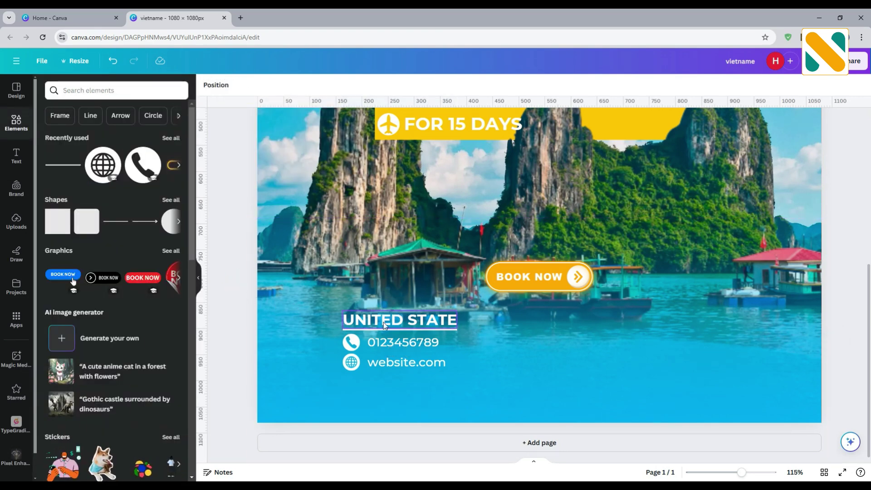
# Step: Fine-tune the white line's vertical position so it sits just below the UNITED STATE heading
pyautogui.click(399, 333)
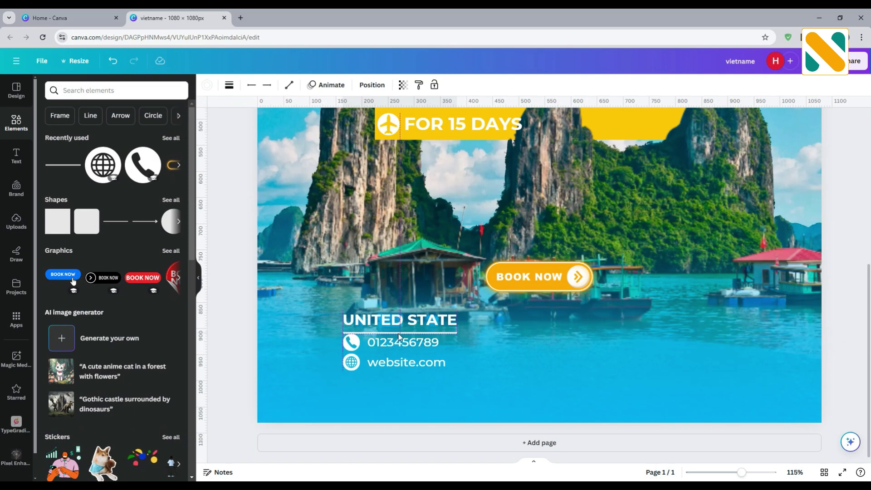
pyautogui.press('Up')
pyautogui.press('Up')
pyautogui.press('Up')
pyautogui.press('Up')
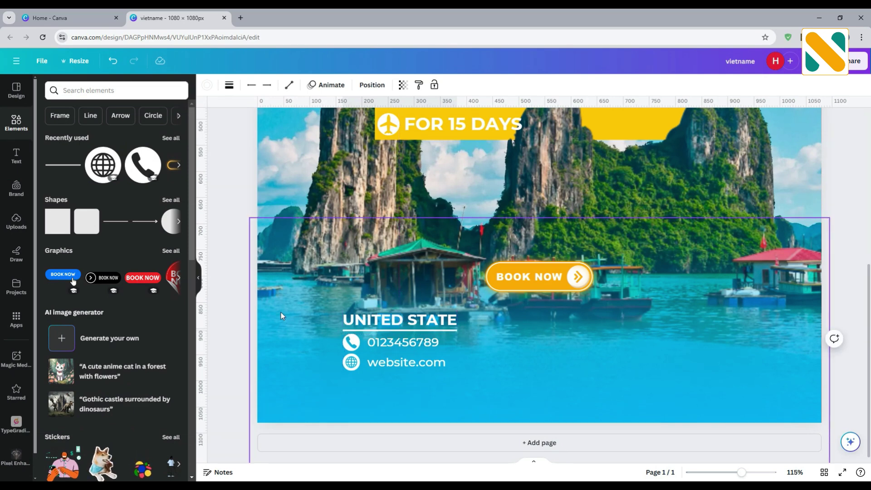
# Step: Duplicate the whole UNITED STATE contact block and place the copy to its right, beneath the BOOK NOW button
pyautogui.click(339, 368)
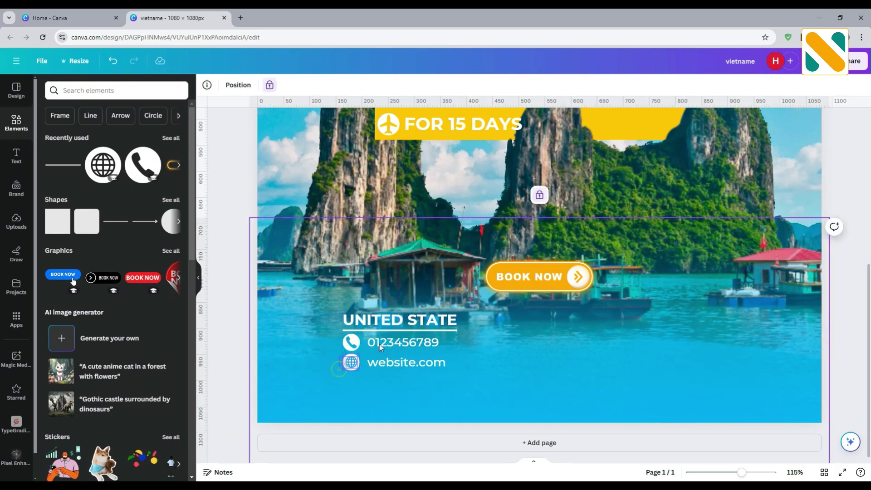
pyautogui.click(421, 325)
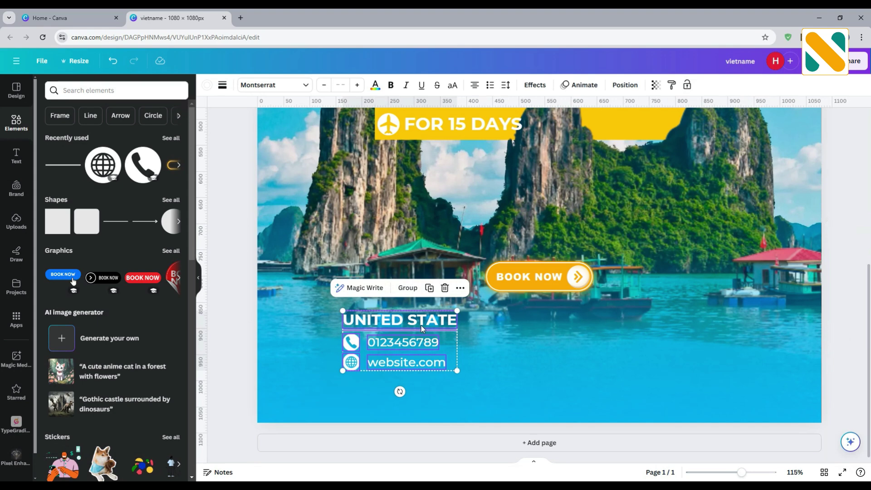
pyautogui.click(430, 292)
pyautogui.moveTo(413, 341); pyautogui.dragTo(548, 332)
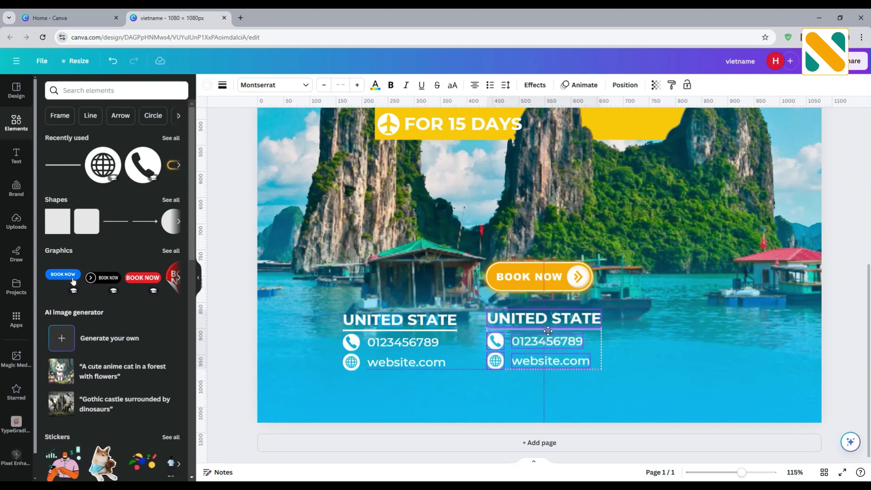
# Step: Change the copied block's heading to UNITED KINGDOM and lengthen its line to the heading's width
pyautogui.click(531, 324)
pyautogui.tripleClick(531, 323)
pyautogui.write('UNITED KINGDOM')
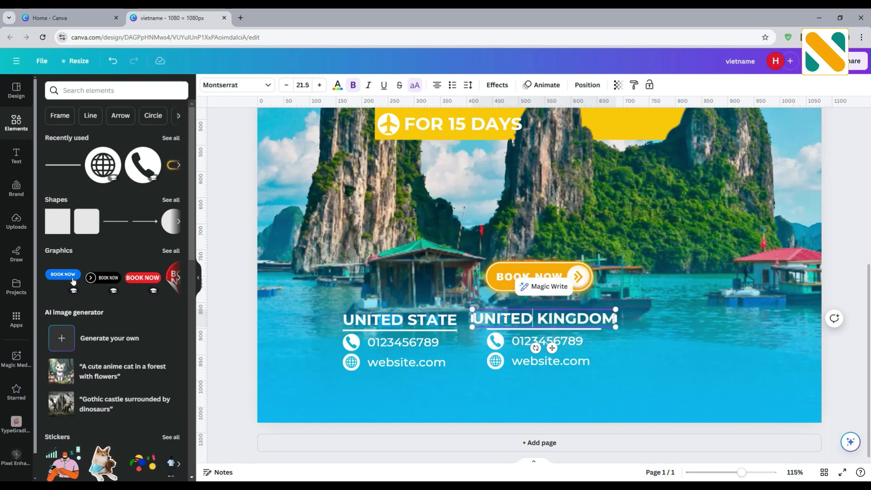
pyautogui.click(504, 328)
pyautogui.moveTo(602, 328); pyautogui.dragTo(615, 328)
# Step: Duplicate the UNITED KINGDOM contact block and place the copy to its right in the same row
pyautogui.moveTo(584, 380); pyautogui.dragTo(522, 333)
pyautogui.keyDown('shift'); pyautogui.click(505, 331); pyautogui.keyUp('shift')
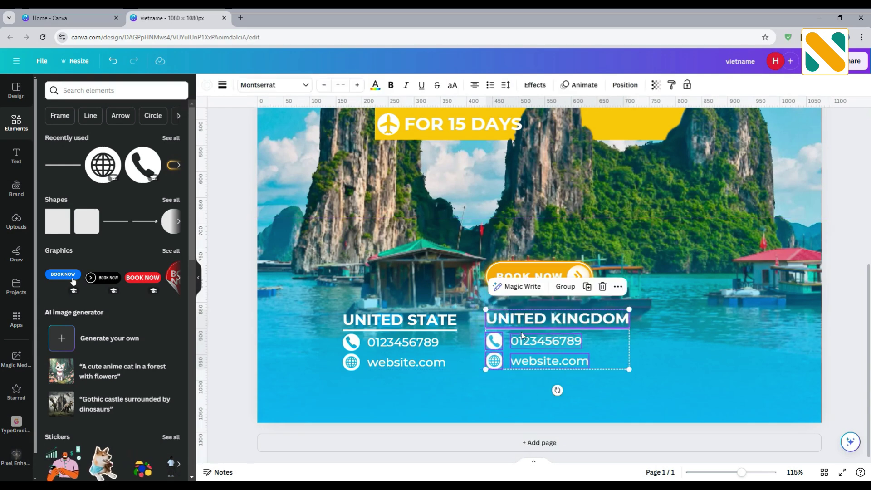
pyautogui.click(585, 288)
pyautogui.moveTo(698, 326)
pyautogui.mouseDown()
pyautogui.moveTo(724, 326)
pyautogui.moveTo(712, 326)
pyautogui.mouseUp()
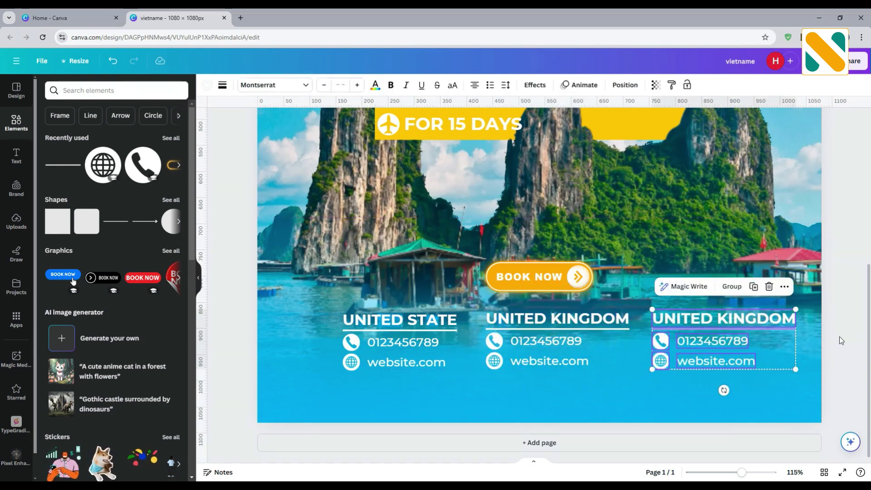
# Step: Change the third block's heading to AUSTRALIA, align it with the start of its line, and shorten the line to the heading's width
pyautogui.doubleClick(726, 318)
pyautogui.write('AUSTRALIA')
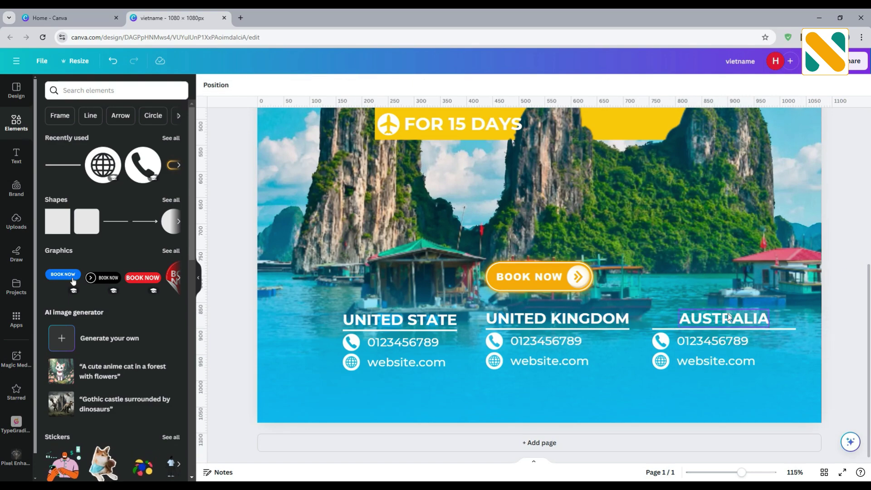
pyautogui.moveTo(727, 316); pyautogui.dragTo(702, 316)
pyautogui.click(771, 328)
pyautogui.moveTo(796, 328); pyautogui.dragTo(755, 328)
pyautogui.moveTo(742, 473)
pyautogui.mouseDown()
pyautogui.moveTo(720, 473)
pyautogui.moveTo(729, 476)
pyautogui.mouseUp()
pyautogui.click(699, 337)
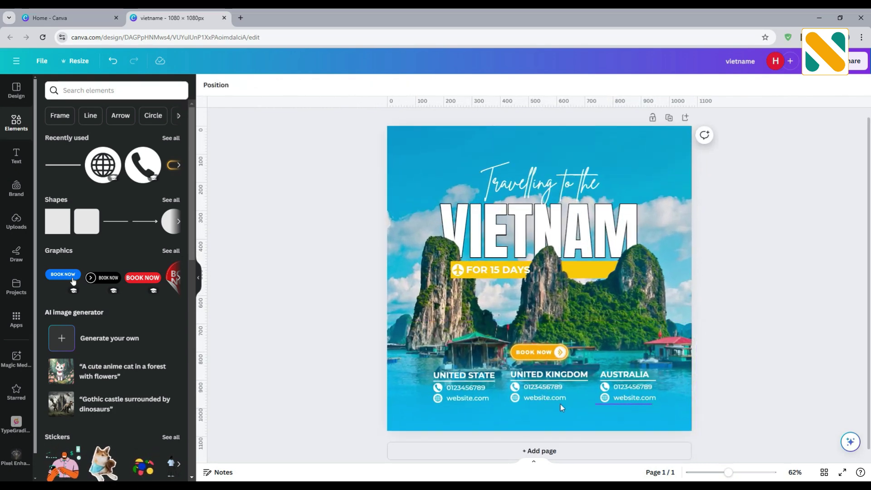
pyautogui.click(441, 401)
pyautogui.click(742, 401)
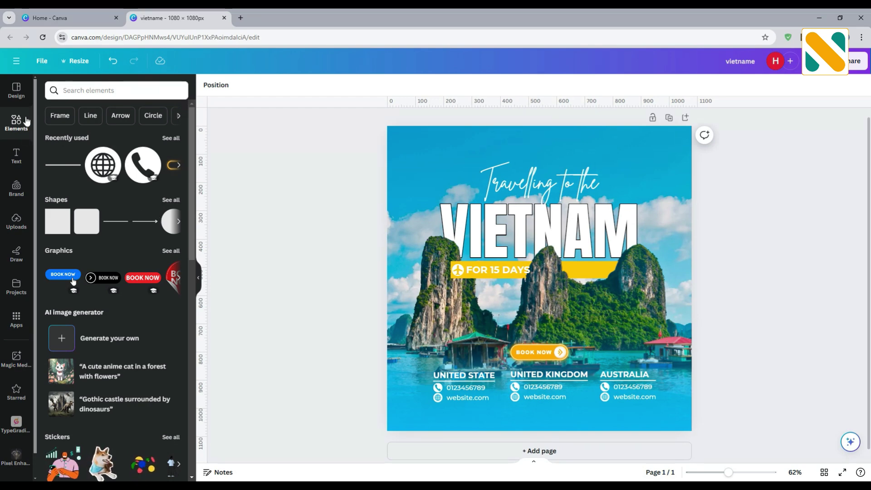
# Step: Search the graphics for "travel logo" and add the location pin with an upward arrow
pyautogui.click(71, 90)
pyautogui.write('travel logo')
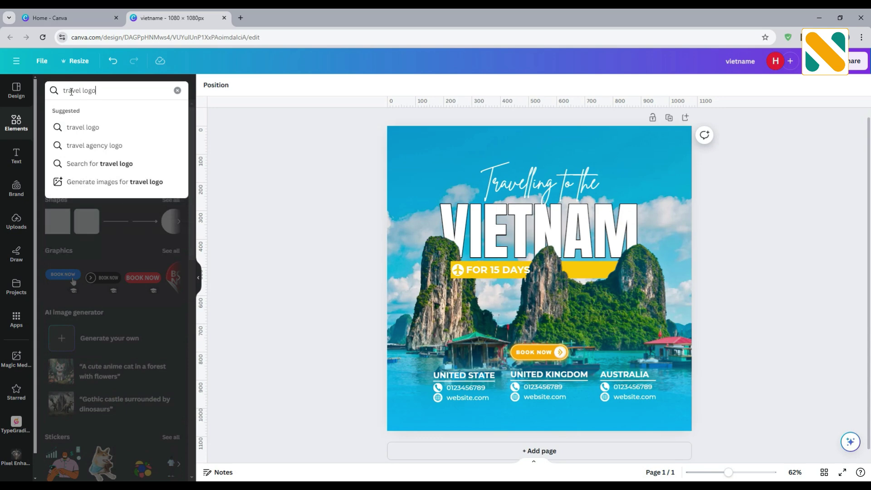
pyautogui.press('Return')
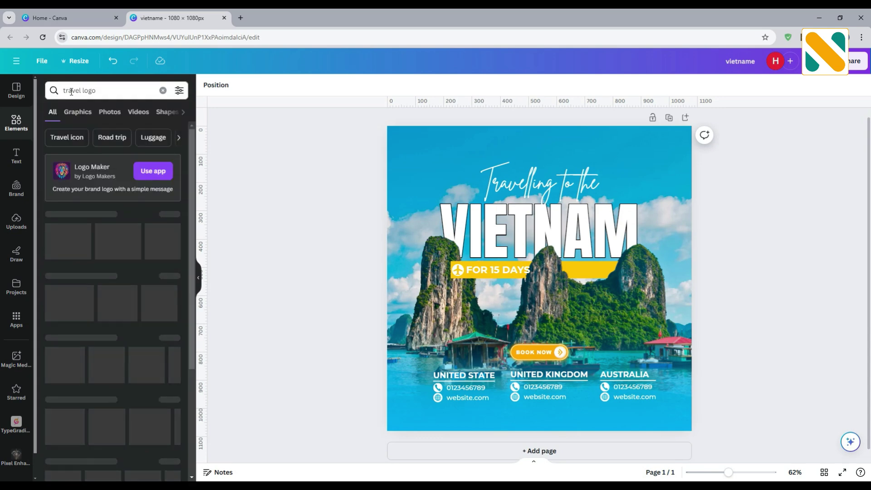
pyautogui.click(79, 119)
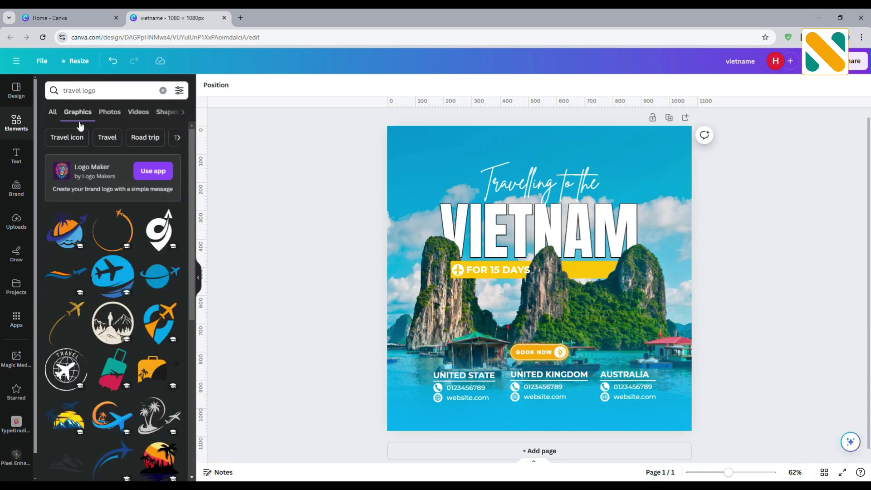
pyautogui.click(157, 237)
pyautogui.click(271, 211)
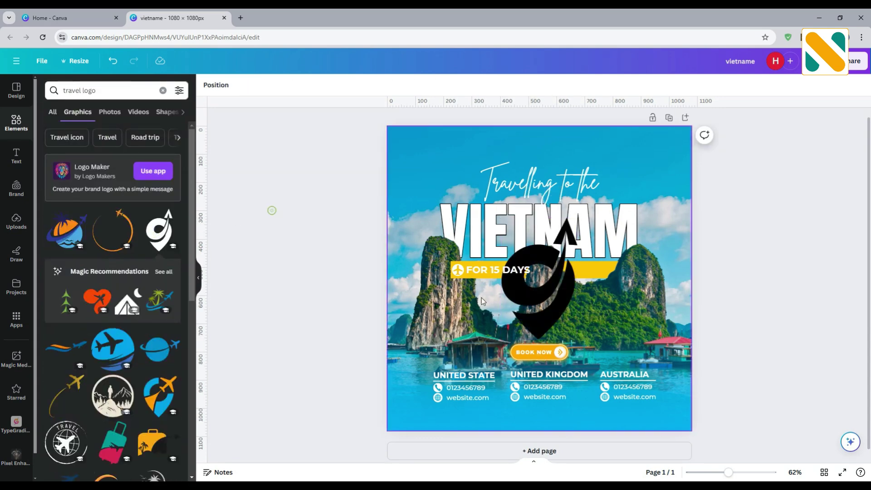
# Step: Place the pin logo at small size in the design's upper-left corner and recolour it white
pyautogui.moveTo(567, 306); pyautogui.dragTo(455, 233)
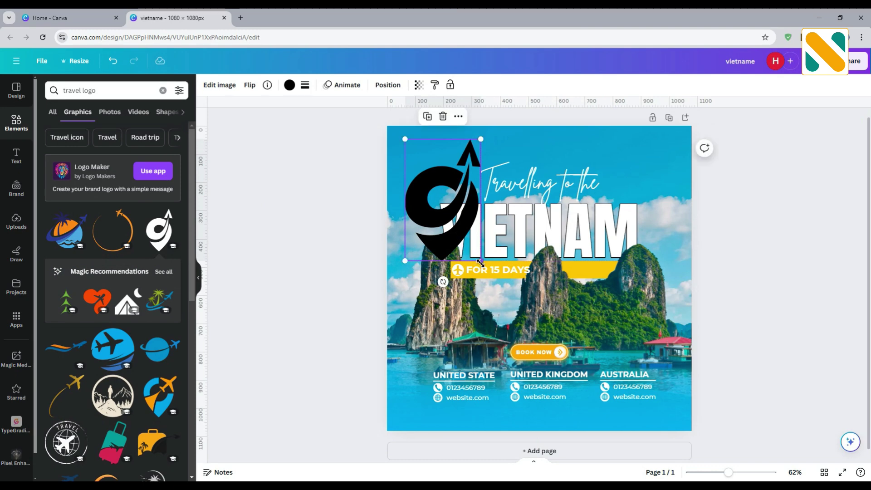
pyautogui.moveTo(481, 262); pyautogui.dragTo(426, 155)
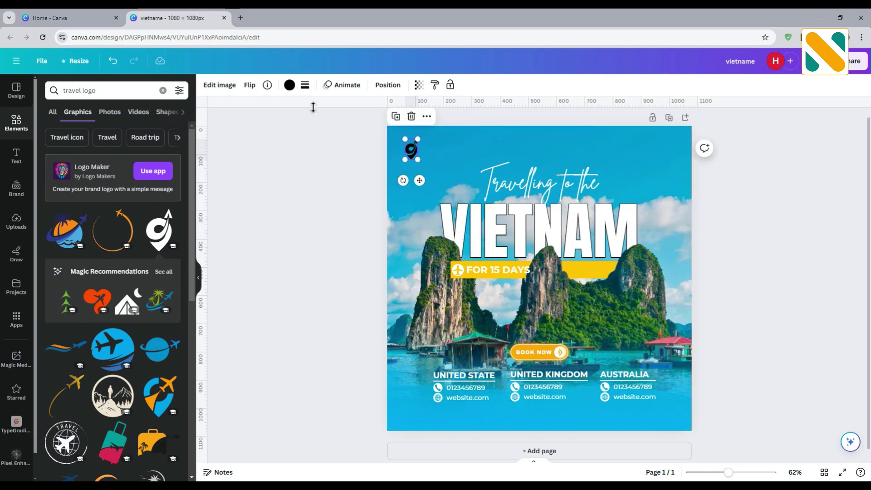
pyautogui.click(289, 85)
pyautogui.click(99, 138)
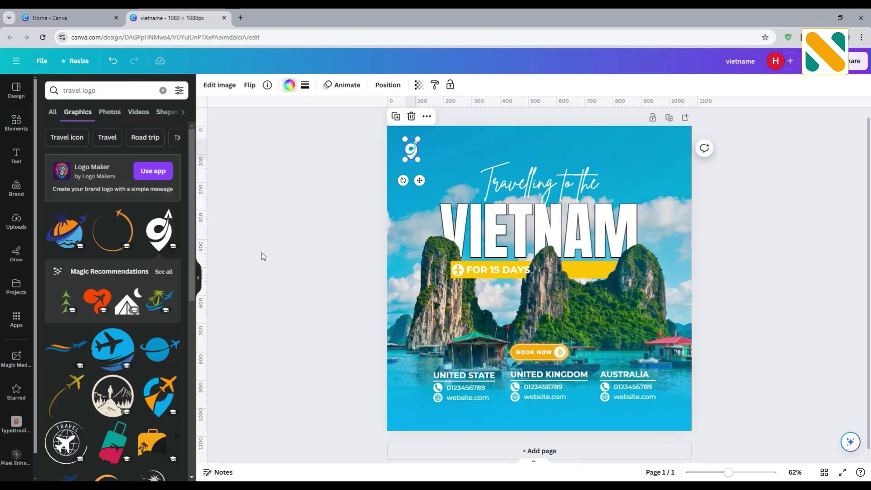
pyautogui.click(366, 196)
pyautogui.moveTo(411, 153); pyautogui.dragTo(411, 151)
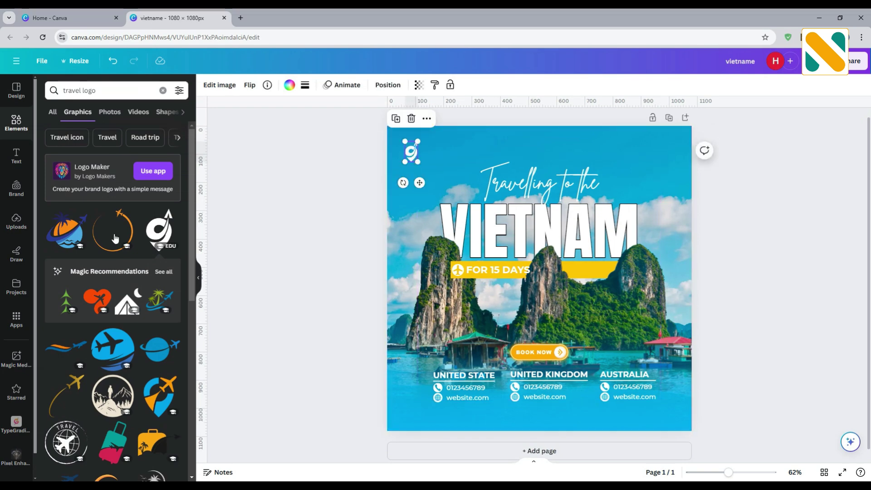
# Step: Place a copy of the UNITED STATE heading beside the pin logo and change its text to COMPANY LOGO on two lines
pyautogui.click(468, 374)
pyautogui.click(479, 348)
pyautogui.moveTo(474, 383); pyautogui.dragTo(460, 154)
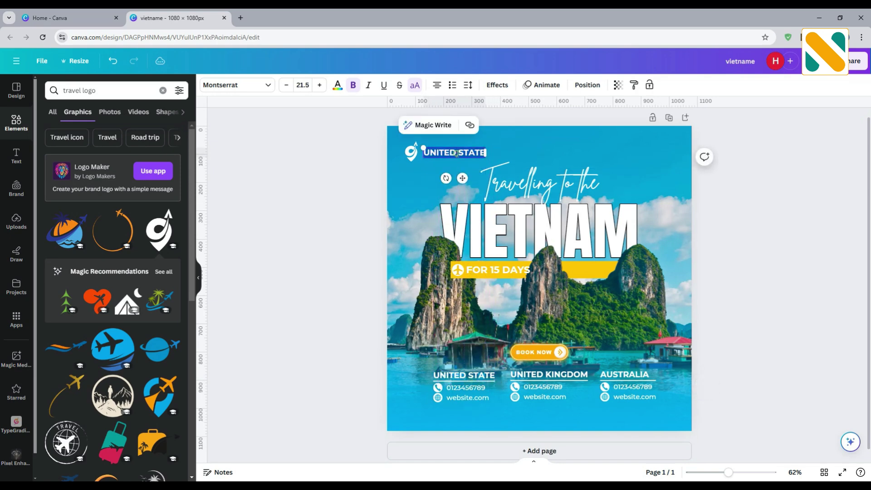
pyautogui.doubleClick(456, 152)
pyautogui.hotkey('ctrl', 'a')
pyautogui.press('BackSpace')
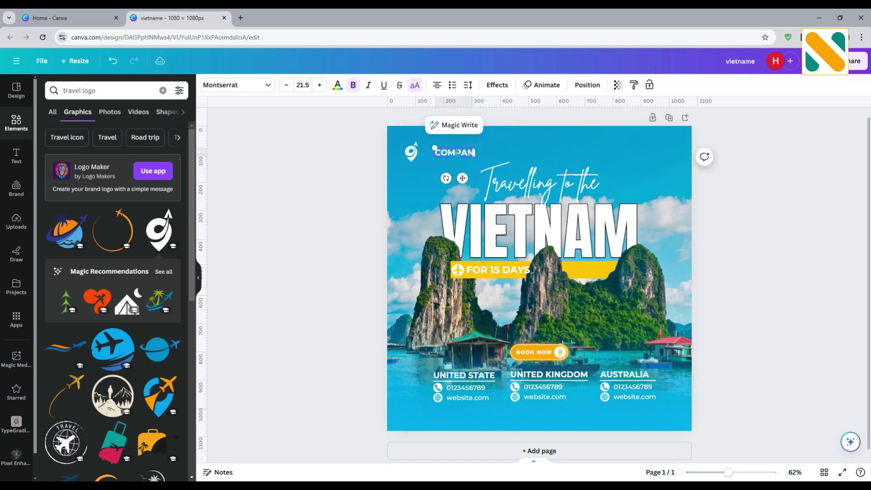
pyautogui.write('COMPANY LOGO')
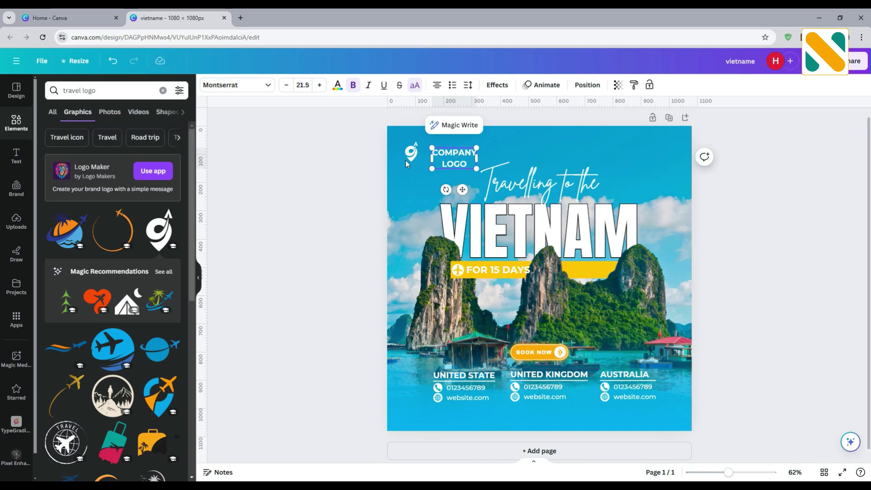
pyautogui.press('Escape')
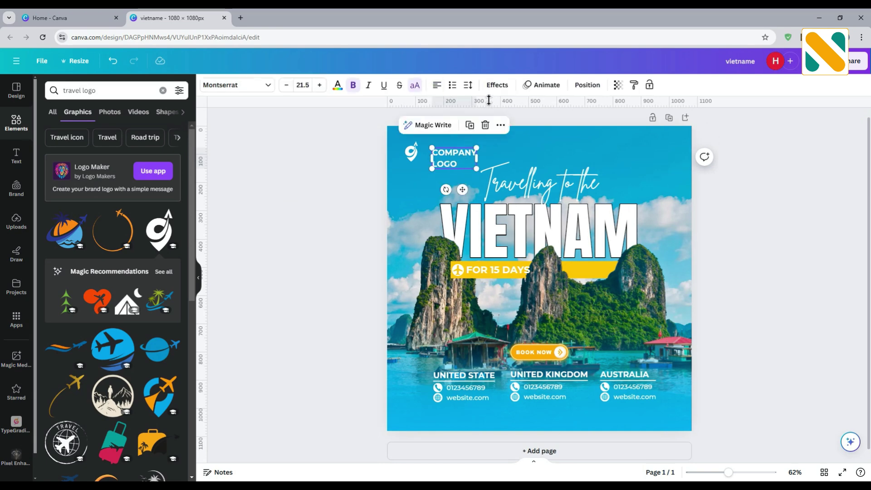
# Step: Left-align the COMPANY LOGO text and scale it down to font size 16.9, close beside the pin logo
pyautogui.click(472, 89)
pyautogui.moveTo(501, 151); pyautogui.dragTo(457, 166)
pyautogui.click(313, 199)
pyautogui.click(457, 157)
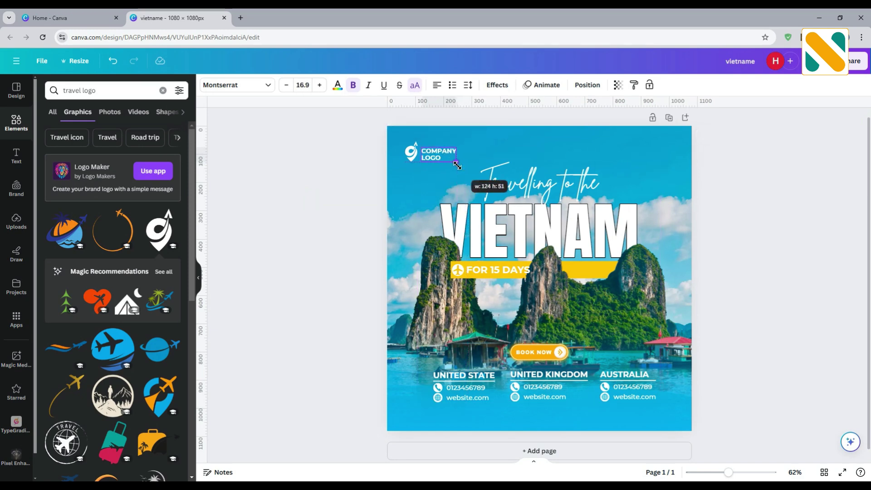
pyautogui.click(339, 177)
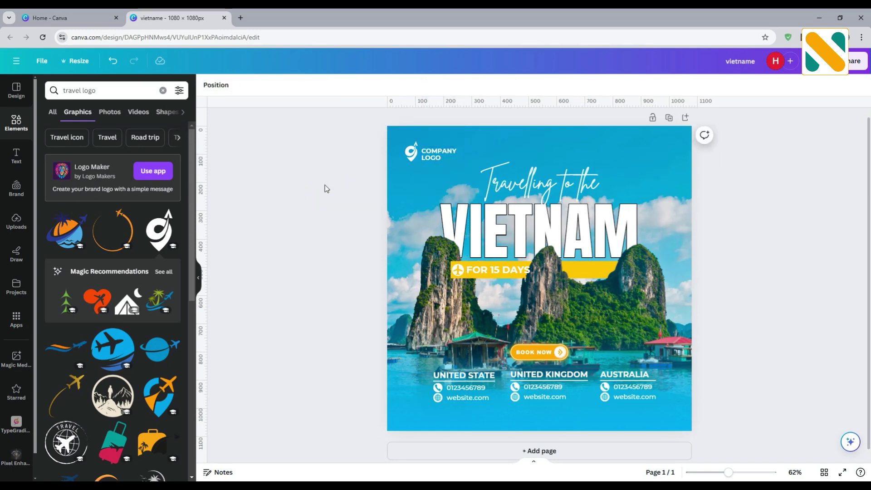
# Step: Search the graphics for "corner" and add the red and white brush-stroke corner
pyautogui.click(115, 97)
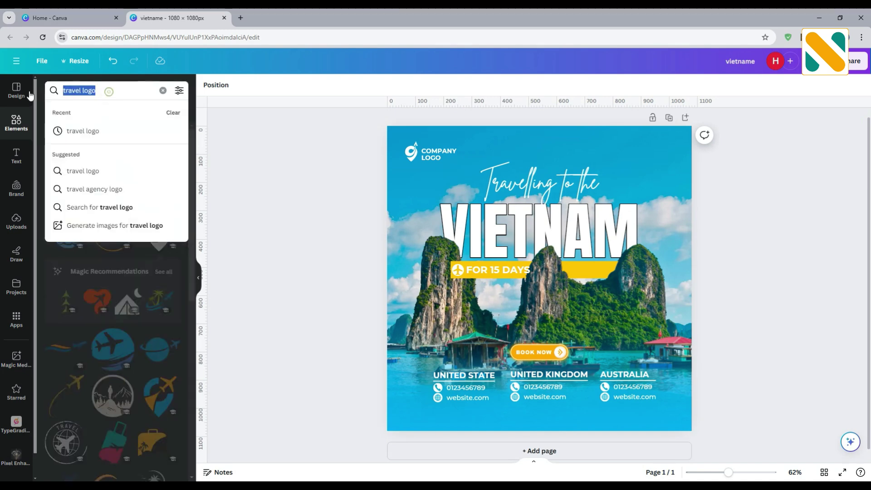
pyautogui.write('co')
pyautogui.write('rne')
pyautogui.press('Return')
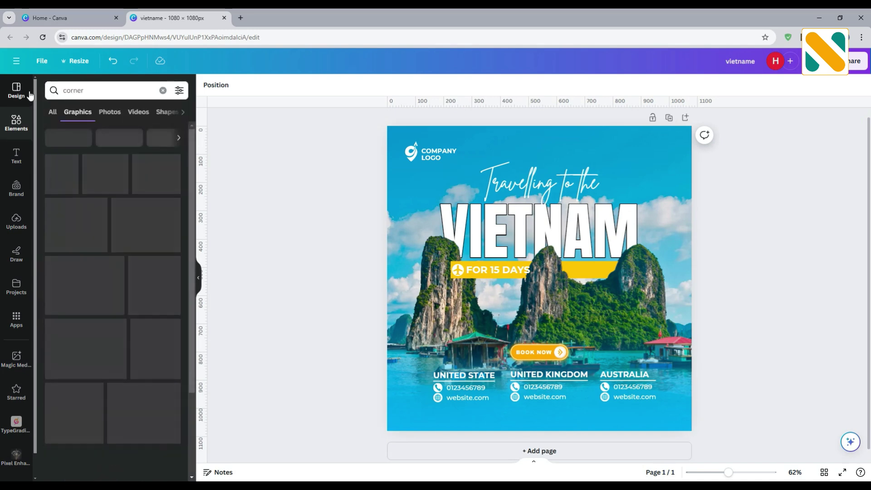
pyautogui.scroll(-4, 93, 187)
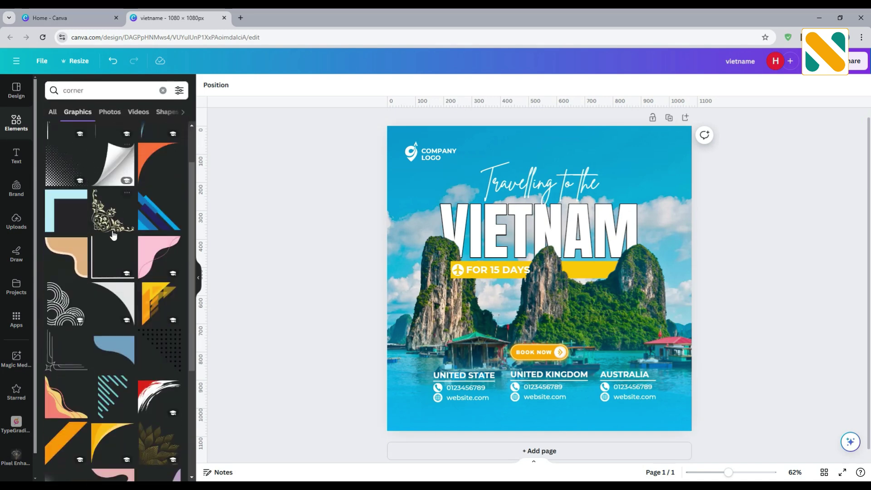
pyautogui.click(150, 267)
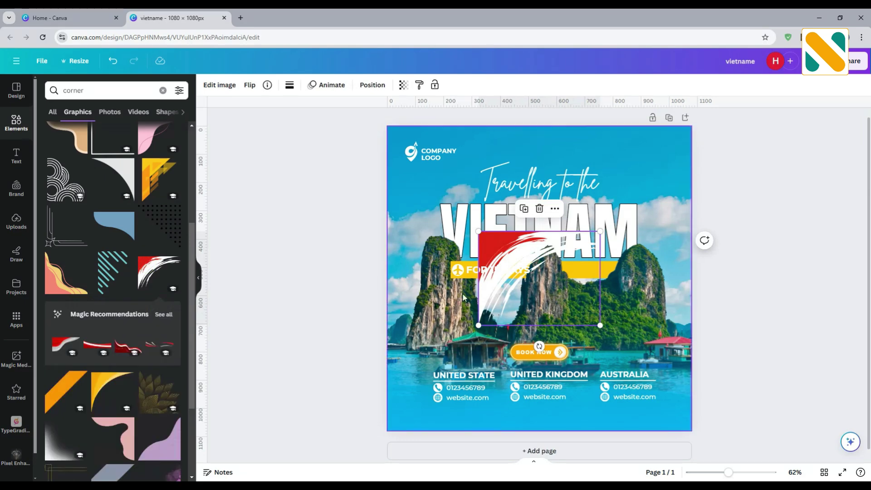
# Step: Rotate the brush-stroke corner a quarter turn clockwise and fit it at reduced size into the design's upper-right corner
pyautogui.moveTo(490, 307)
pyautogui.mouseDown()
pyautogui.moveTo(572, 229)
pyautogui.moveTo(582, 205)
pyautogui.mouseUp()
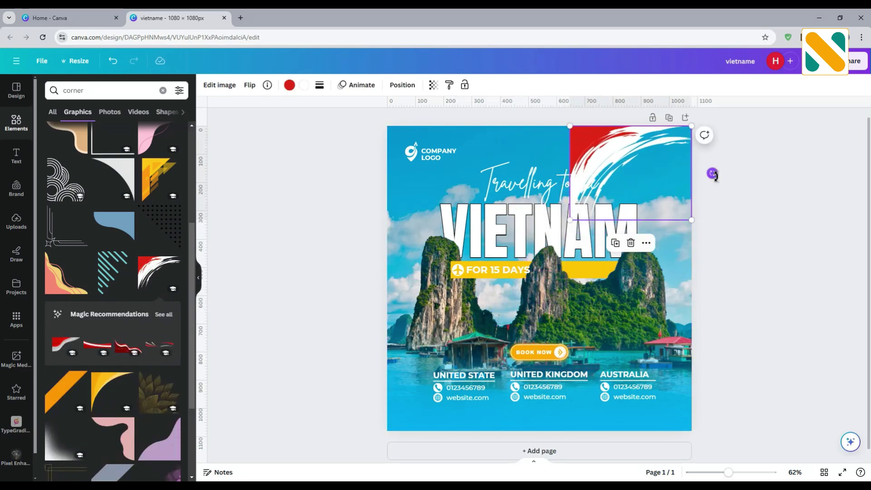
pyautogui.moveTo(713, 174)
pyautogui.mouseDown()
pyautogui.moveTo(661, 214)
pyautogui.moveTo(599, 227)
pyautogui.moveTo(645, 214)
pyautogui.moveTo(628, 228)
pyautogui.moveTo(636, 226)
pyautogui.moveTo(674, 189)
pyautogui.mouseUp()
pyautogui.moveTo(600, 249); pyautogui.dragTo(653, 203)
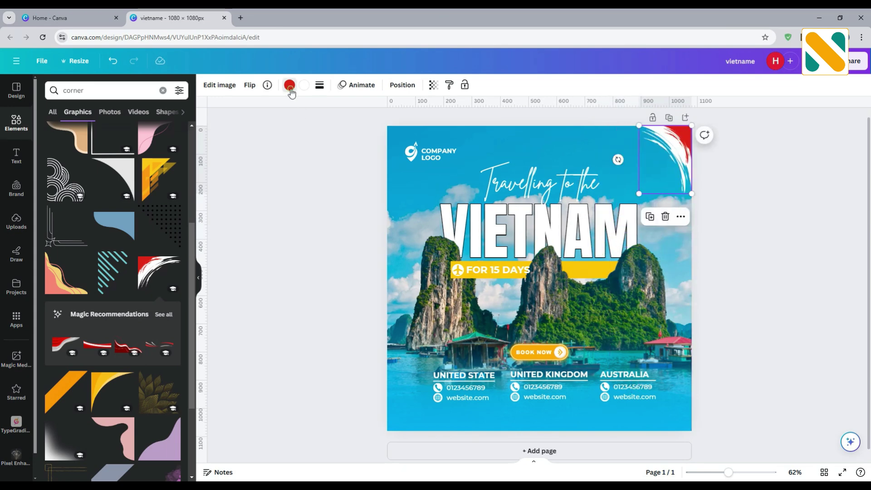
# Step: Recolor the red part of the brush-stroke corner to orange #ffaa00
pyautogui.click(290, 86)
pyautogui.click(124, 140)
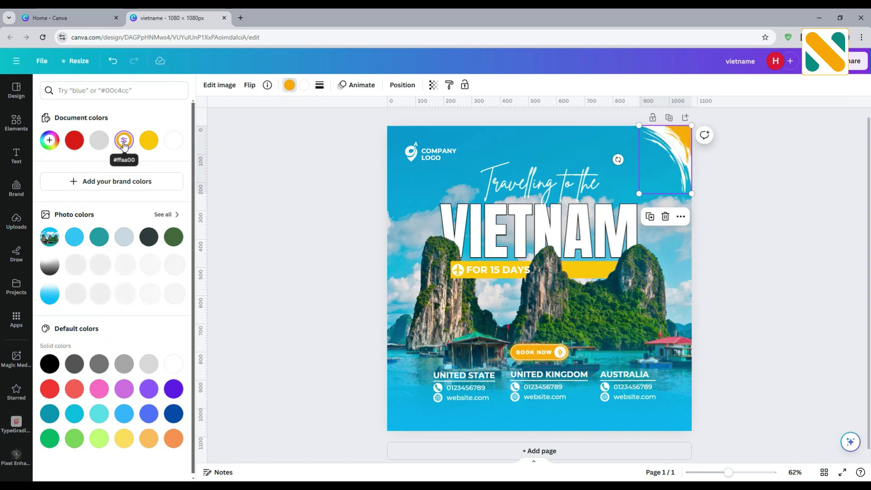
pyautogui.click(305, 205)
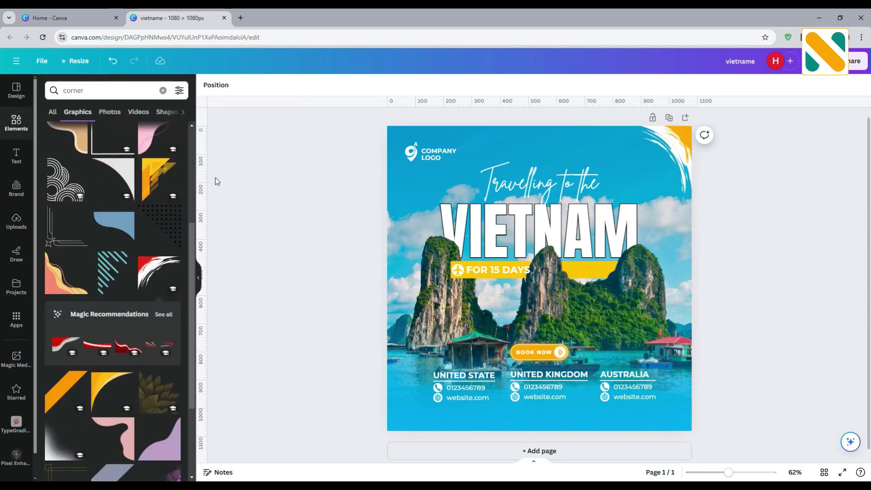
# Step: Search the graphics for "cloud", add a soft white cloud and place it small over the left cliff at the design's edge
pyautogui.click(87, 90)
pyautogui.write('cloud')
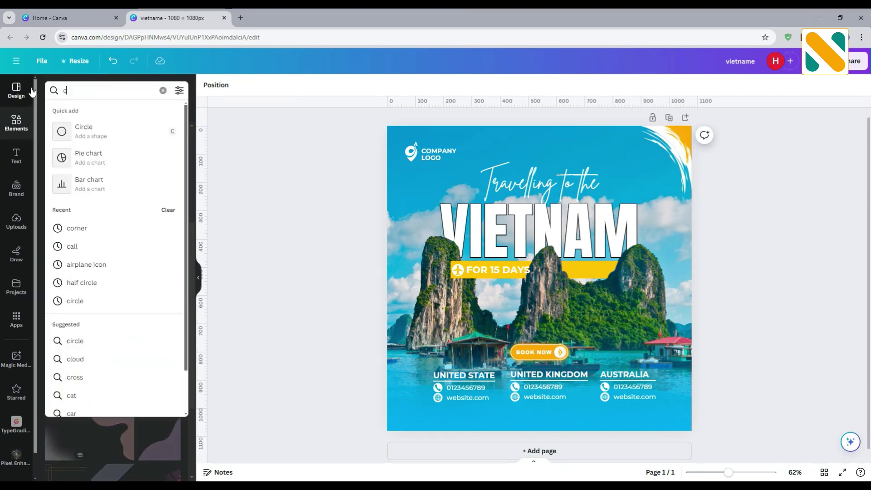
pyautogui.press('Return')
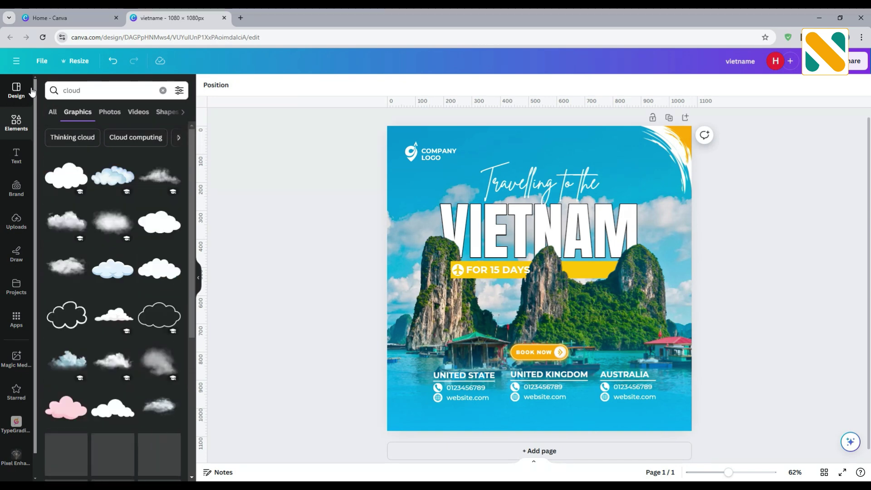
pyautogui.click(68, 222)
pyautogui.moveTo(664, 212); pyautogui.dragTo(418, 282)
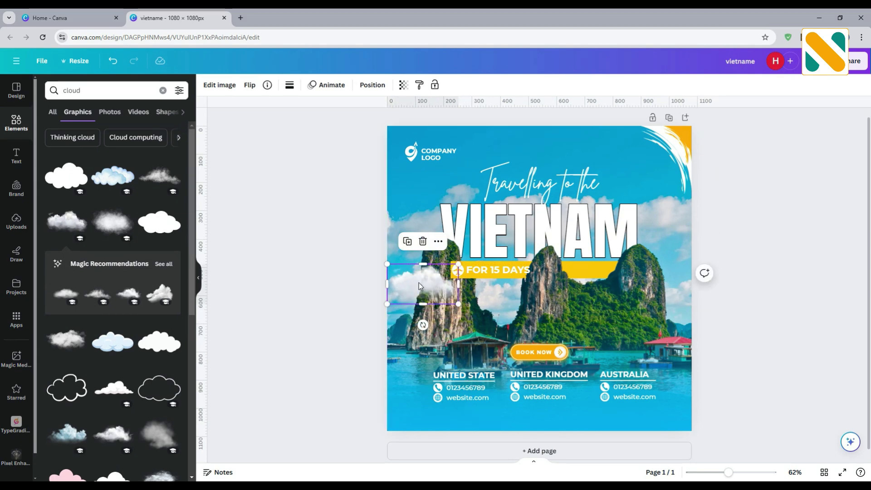
# Step: Add a second wispy cloud, scaled down onto the right-hand peak at the yellow bar's end, and preview the design full screen
pyautogui.click(68, 341)
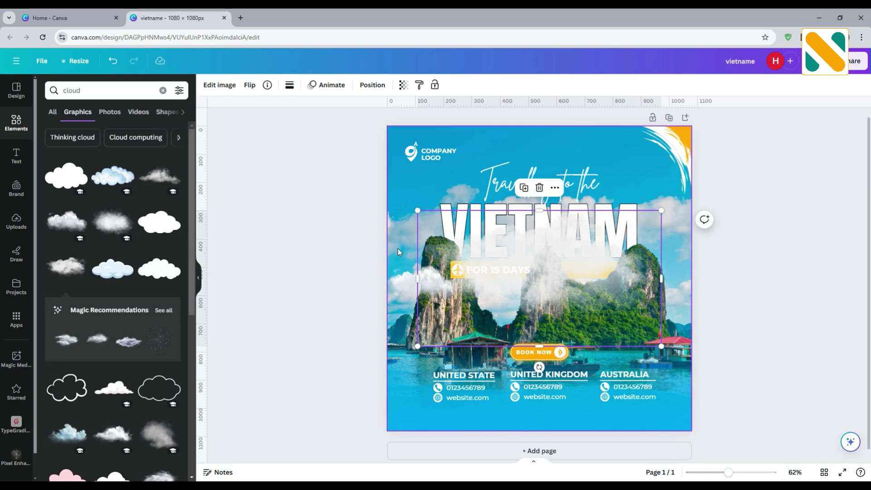
pyautogui.moveTo(419, 211); pyautogui.dragTo(625, 270)
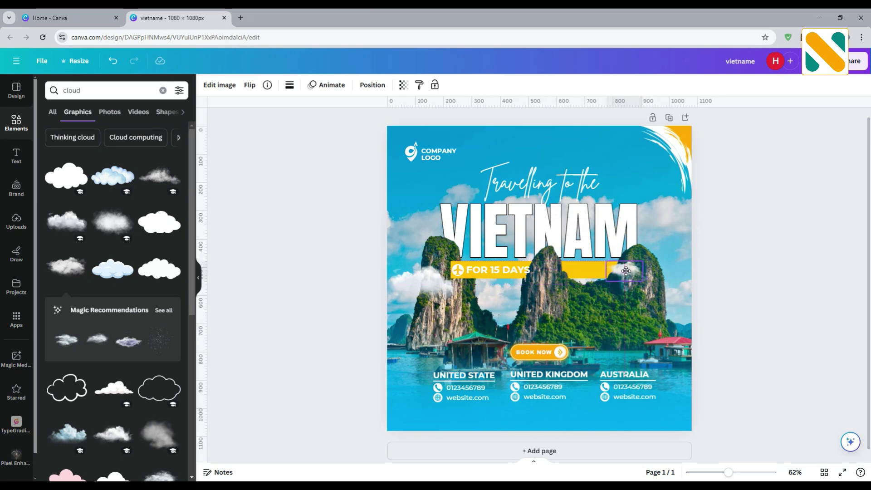
pyautogui.click(775, 295)
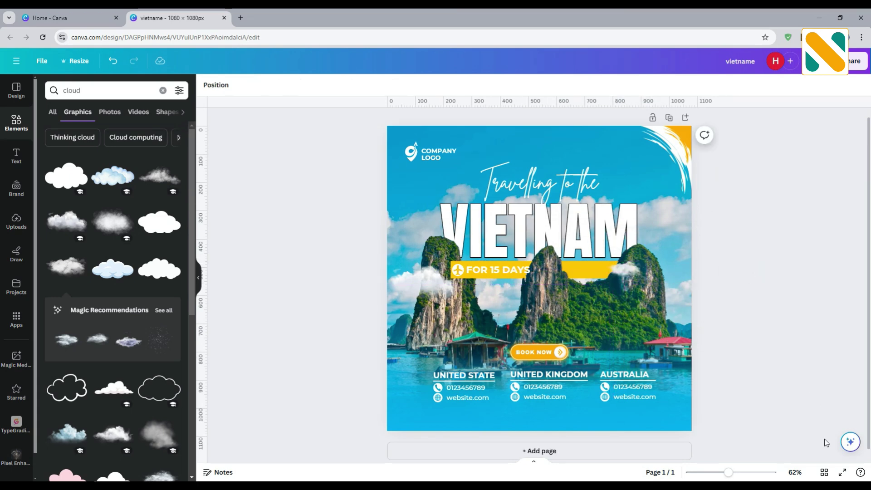
pyautogui.click(843, 472)
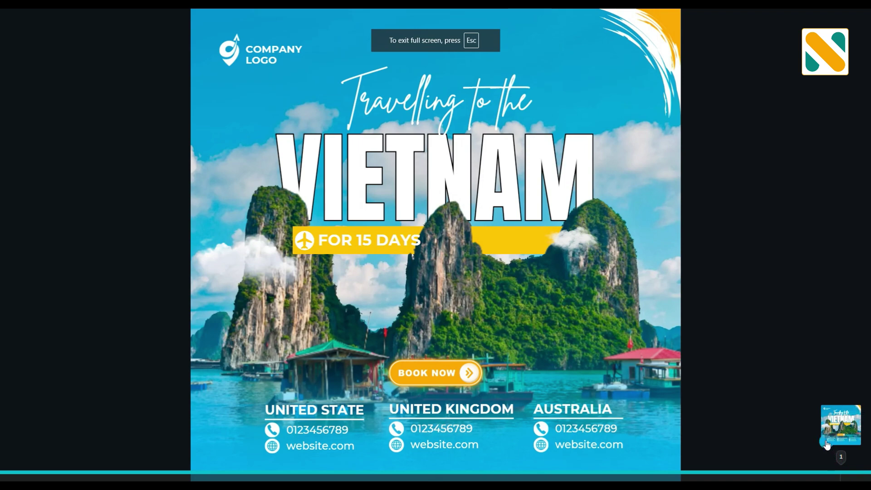
pyautogui.press('Escape')
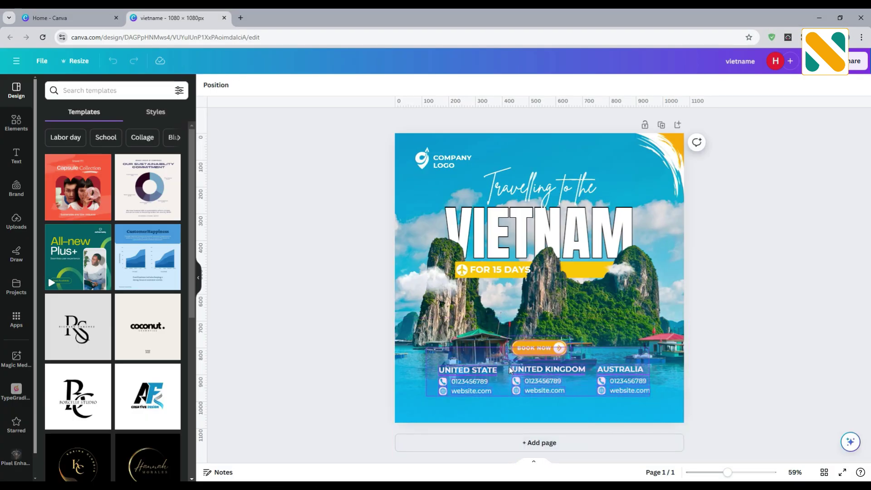
# Step: Shift the BOOK NOW button and the three contact blocks together slightly left and down
pyautogui.click(540, 361)
pyautogui.moveTo(539, 361); pyautogui.dragTo(534, 365)
pyautogui.click(335, 341)
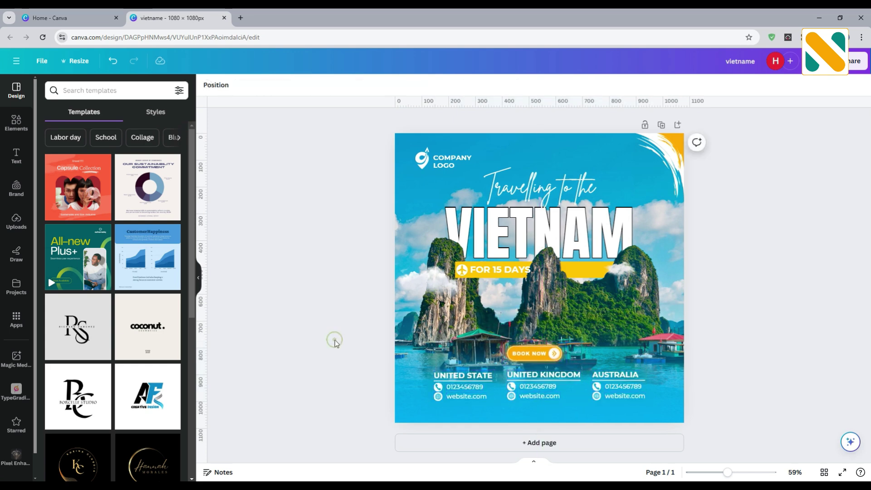
# Step: Scale the three country contact blocks down together and recenter them below the BOOK NOW button
pyautogui.click(433, 408)
pyautogui.moveTo(646, 402); pyautogui.dragTo(602, 395)
pyautogui.moveTo(554, 379); pyautogui.dragTo(570, 382)
pyautogui.press('Escape')
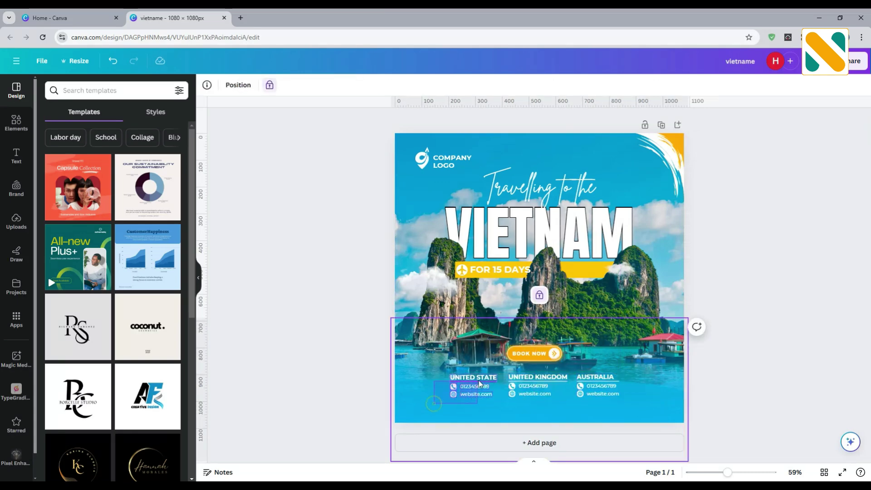
# Step: Spread the contact blocks apart, moving UNITED STATE slightly left, AUSTRALIA to the right and UNITED KINGDOM slightly right
pyautogui.click(478, 381)
pyautogui.moveTo(479, 380); pyautogui.dragTo(475, 379)
pyautogui.click(586, 400)
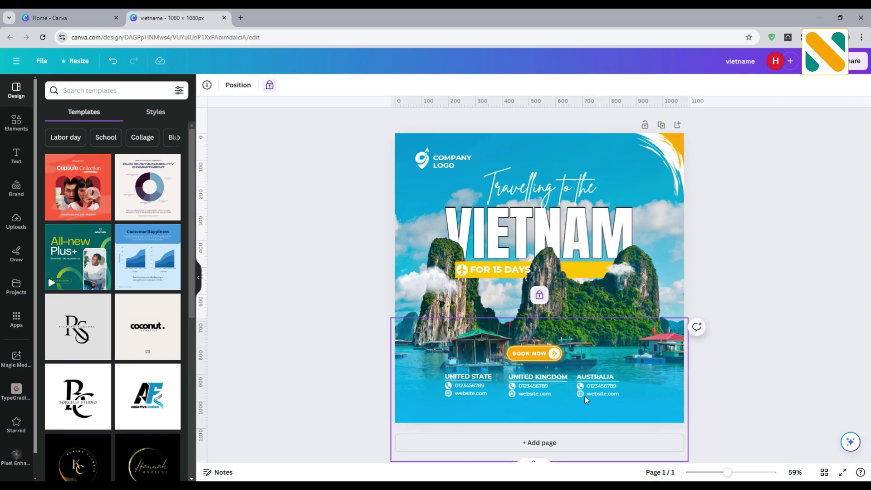
pyautogui.click(586, 396)
pyautogui.moveTo(604, 387); pyautogui.dragTo(623, 390)
pyautogui.click(581, 395)
pyautogui.moveTo(524, 380); pyautogui.dragTo(528, 381)
pyautogui.click(316, 232)
# Step: Nudge the pin logo and COMPANY LOGO text together slightly to the left
pyautogui.click(444, 164)
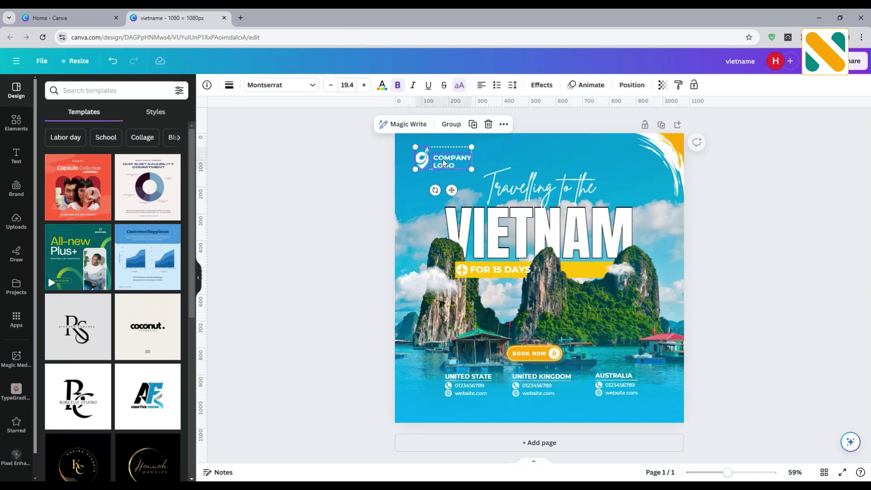
pyautogui.moveTo(444, 163); pyautogui.dragTo(433, 165)
pyautogui.click(385, 164)
pyautogui.click(437, 170)
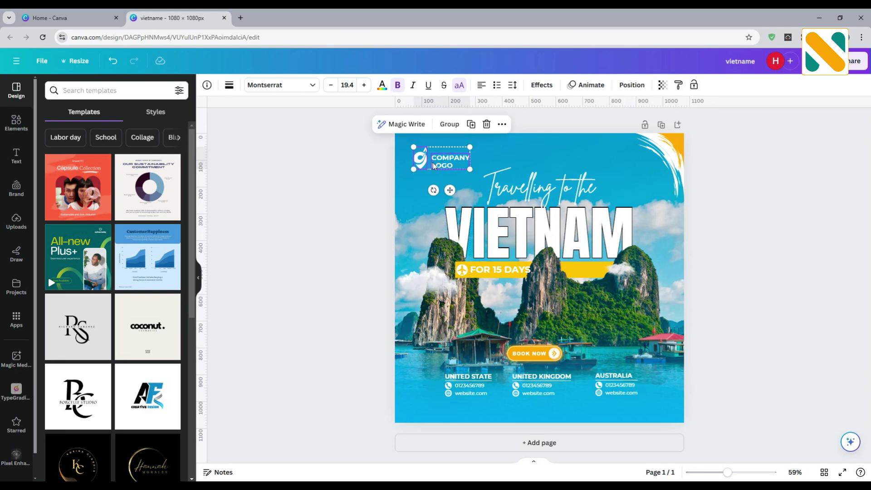
pyautogui.click(355, 174)
# Step: Move the whole BOOK NOW button slightly right and down so it is centered horizontally in the design
pyautogui.click(539, 356)
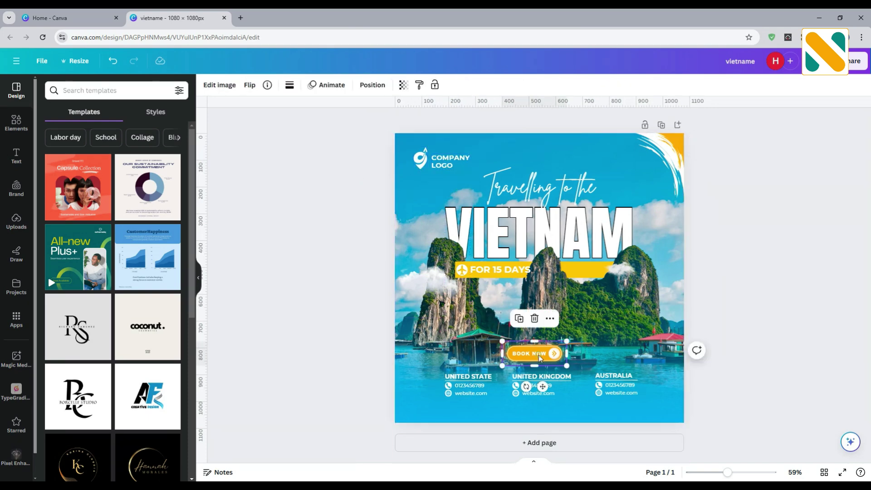
pyautogui.moveTo(539, 358); pyautogui.dragTo(545, 357)
pyautogui.click(791, 281)
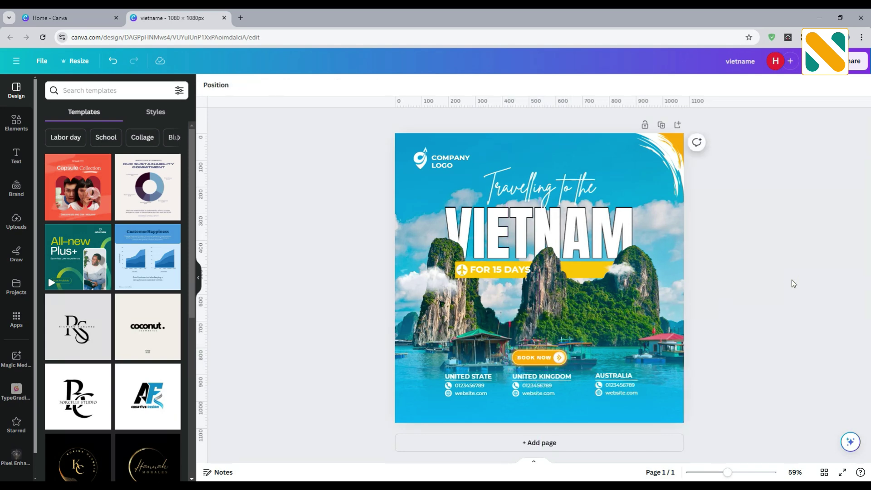
# Step: Move the UNITED KINGDOM contact block right to even out the spacing between the other two blocks
pyautogui.click(541, 378)
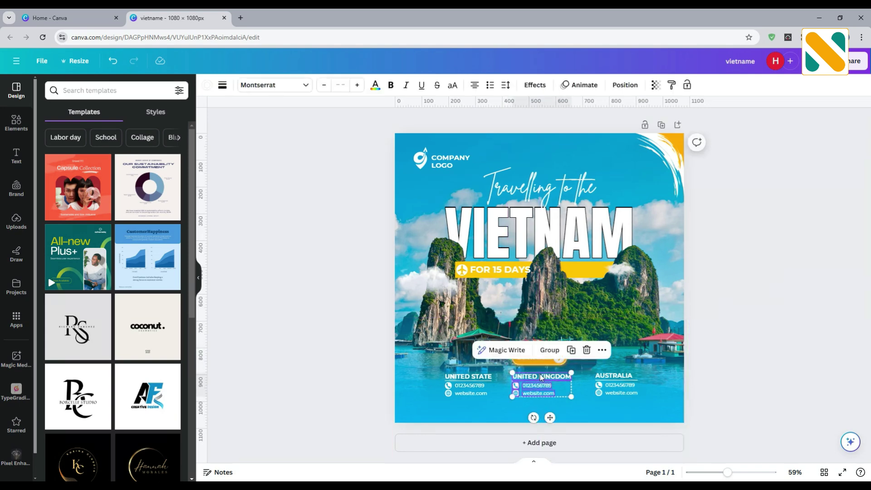
pyautogui.moveTo(541, 378); pyautogui.dragTo(547, 375)
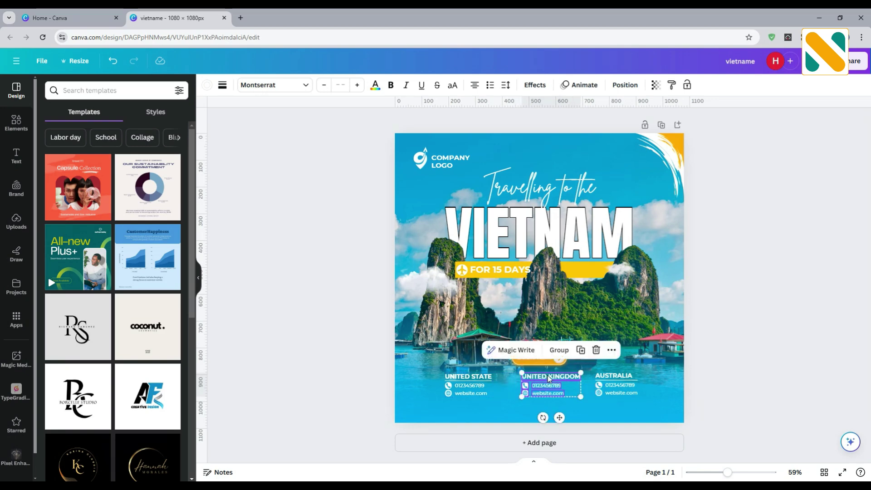
pyautogui.click(744, 310)
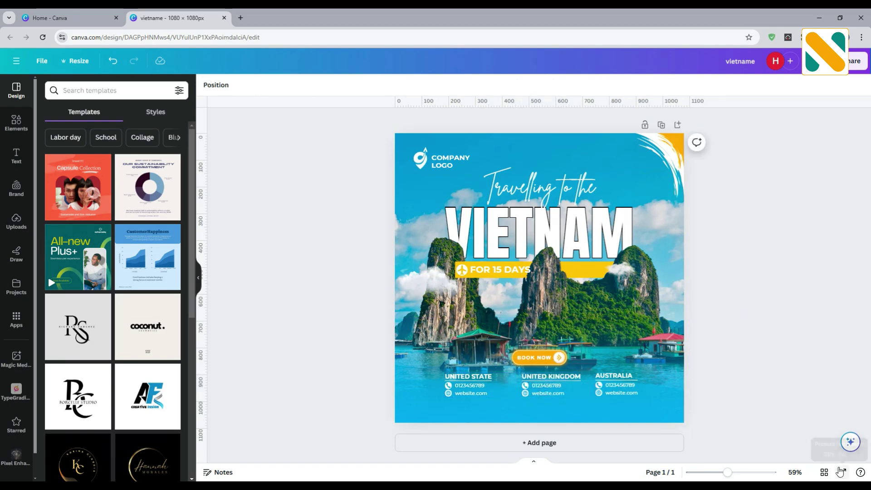